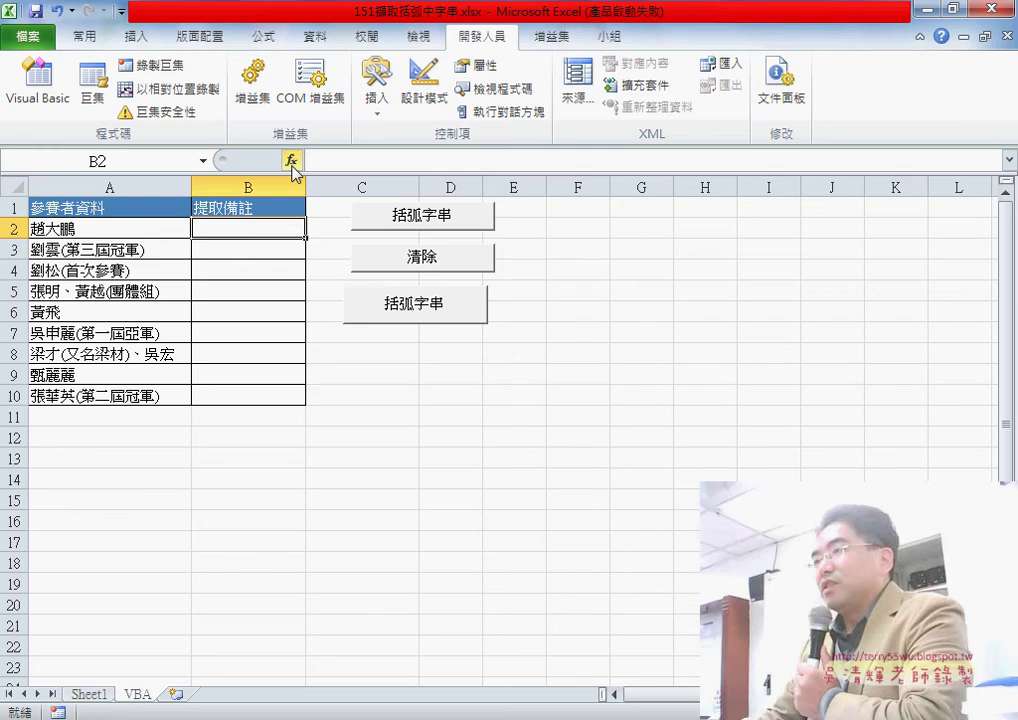
Enter =括弧字串函數(A2) in B2 from the 使用者定義 category and fill it down to B10
left_click(291, 160)
left_click(592, 342)
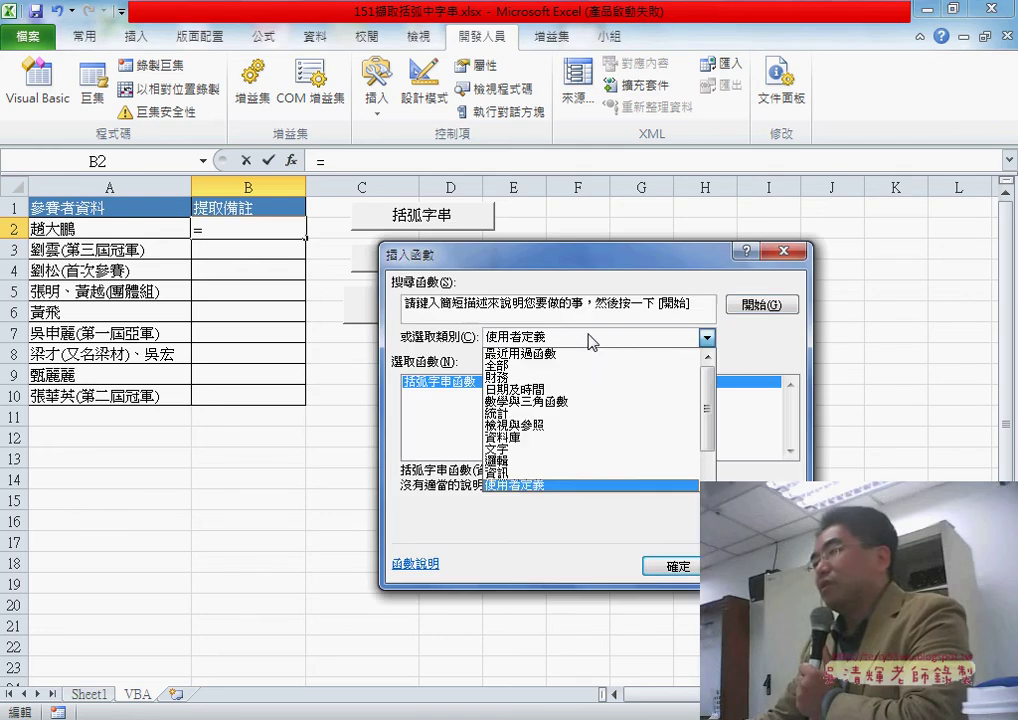
left_click_drag(716, 420, 712, 435)
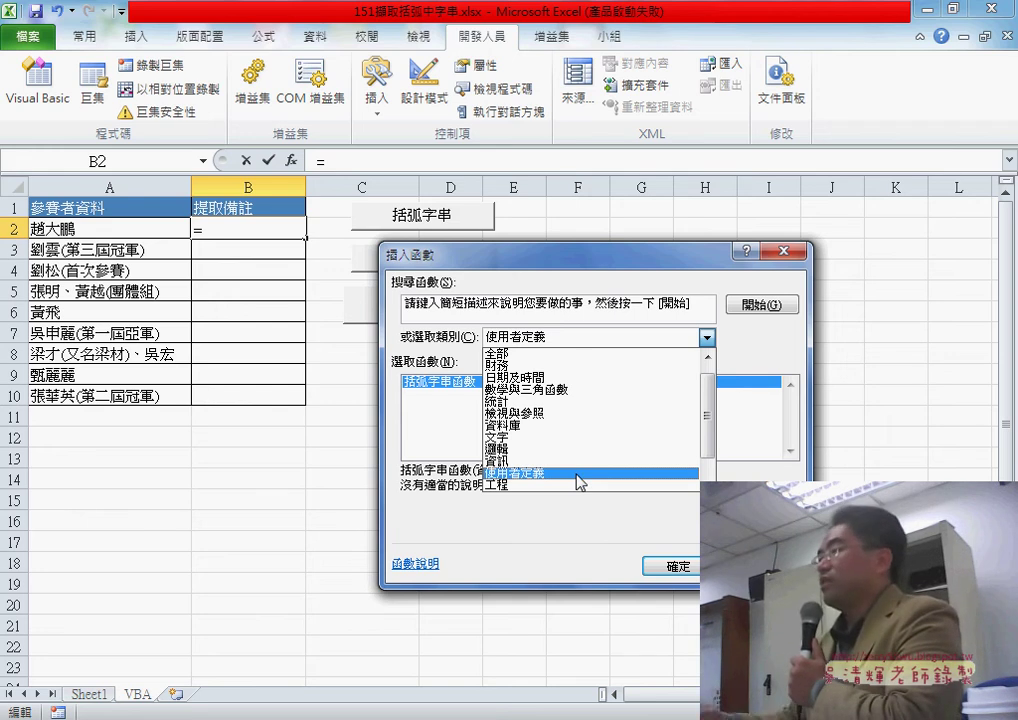
left_click(578, 474)
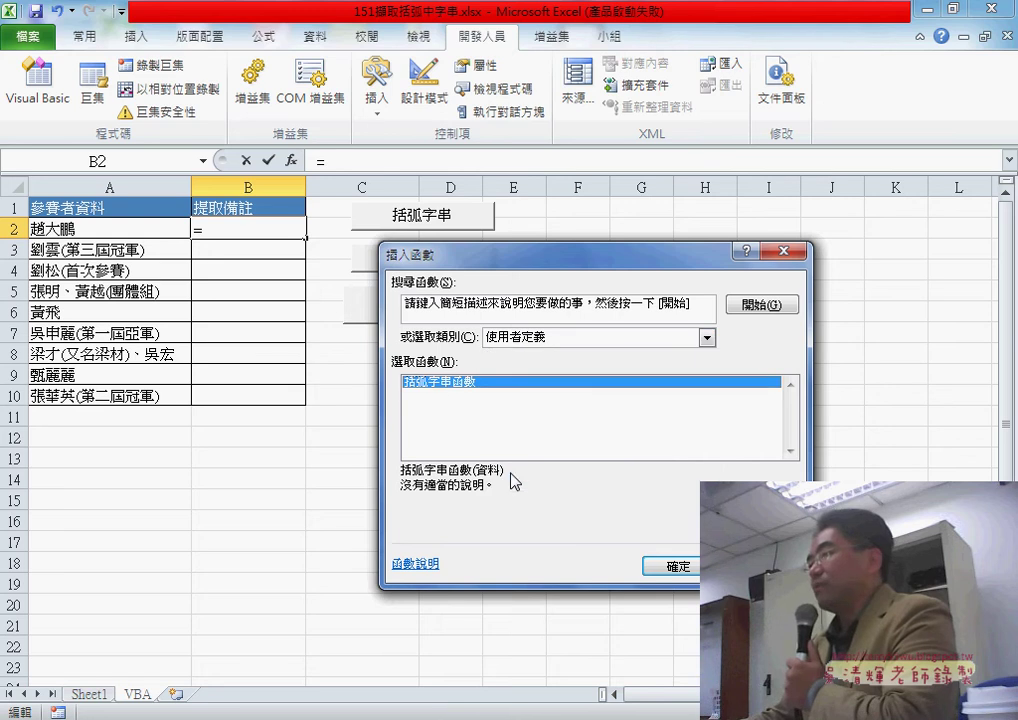
left_click(669, 567)
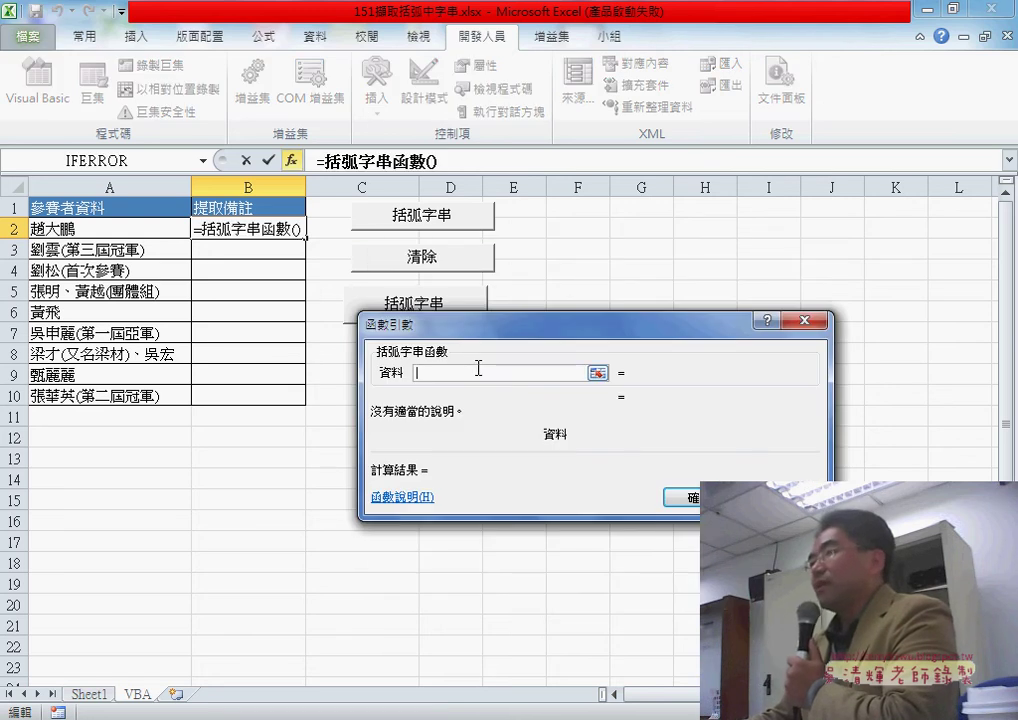
left_click(108, 230)
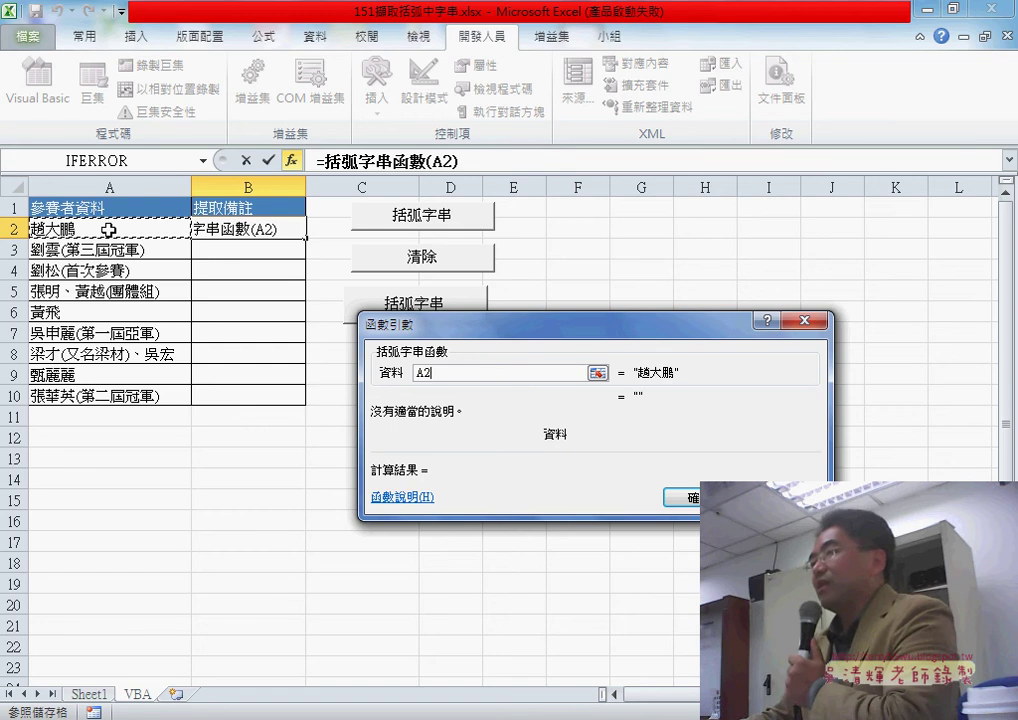
left_click(678, 497)
left_click_drag(297, 237, 300, 400)
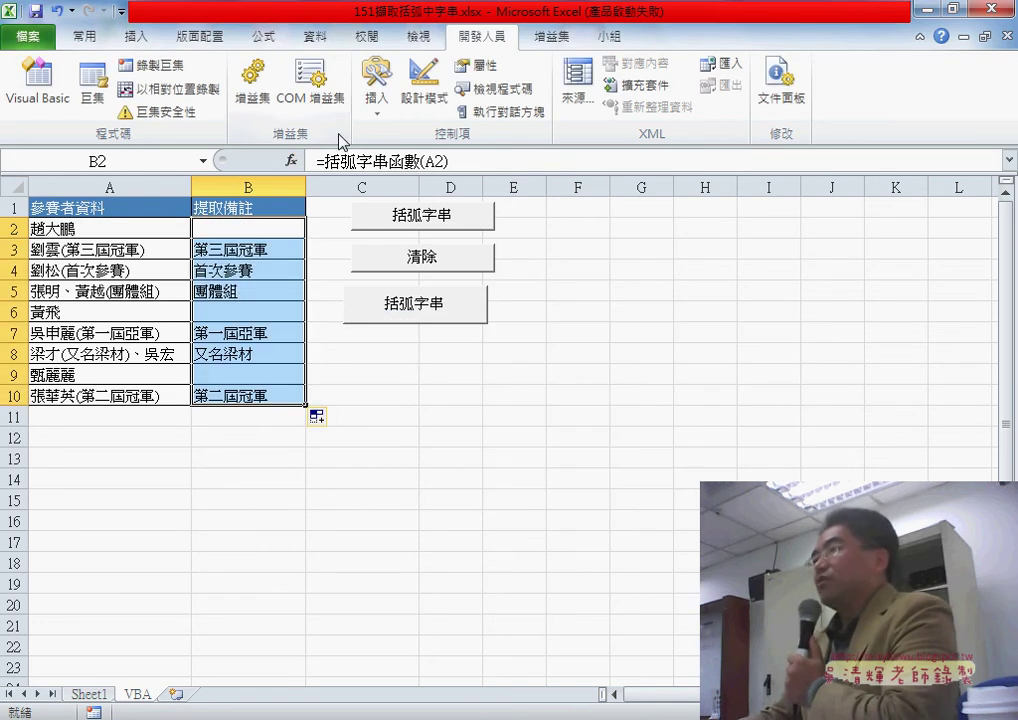
Highlight B2's formula =括弧字串函數(A2) in the formula bar, then leave the cell unchanged
mouse_move(317, 161)
left_mouse_down()
mouse_move(504, 162)
mouse_move(431, 192)
left_mouse_up()
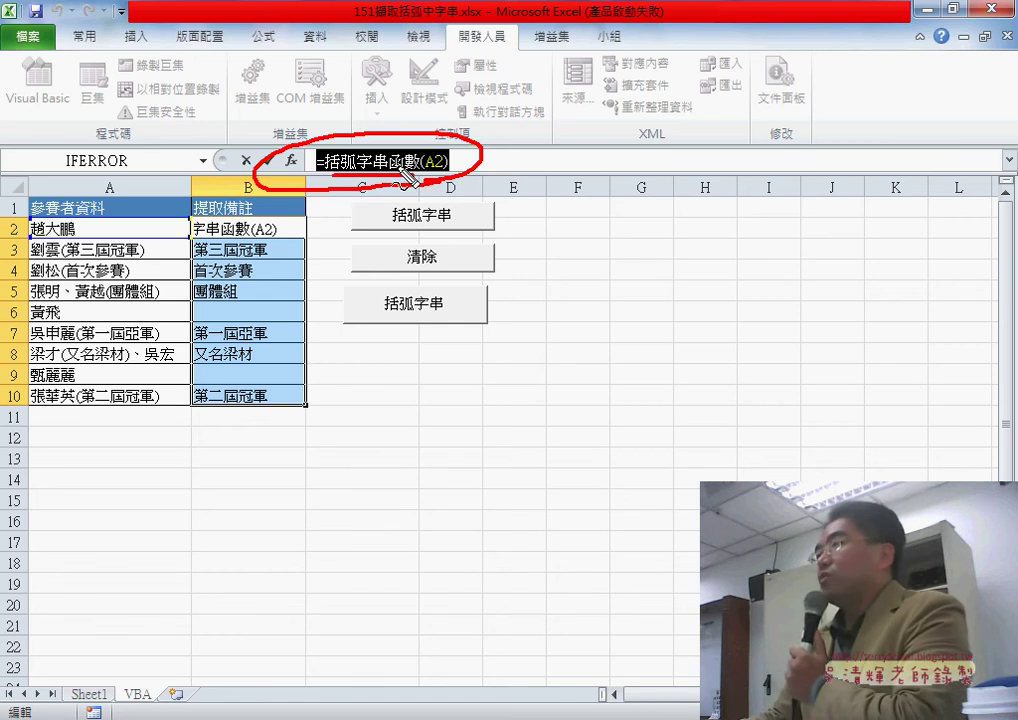
key("Escape")
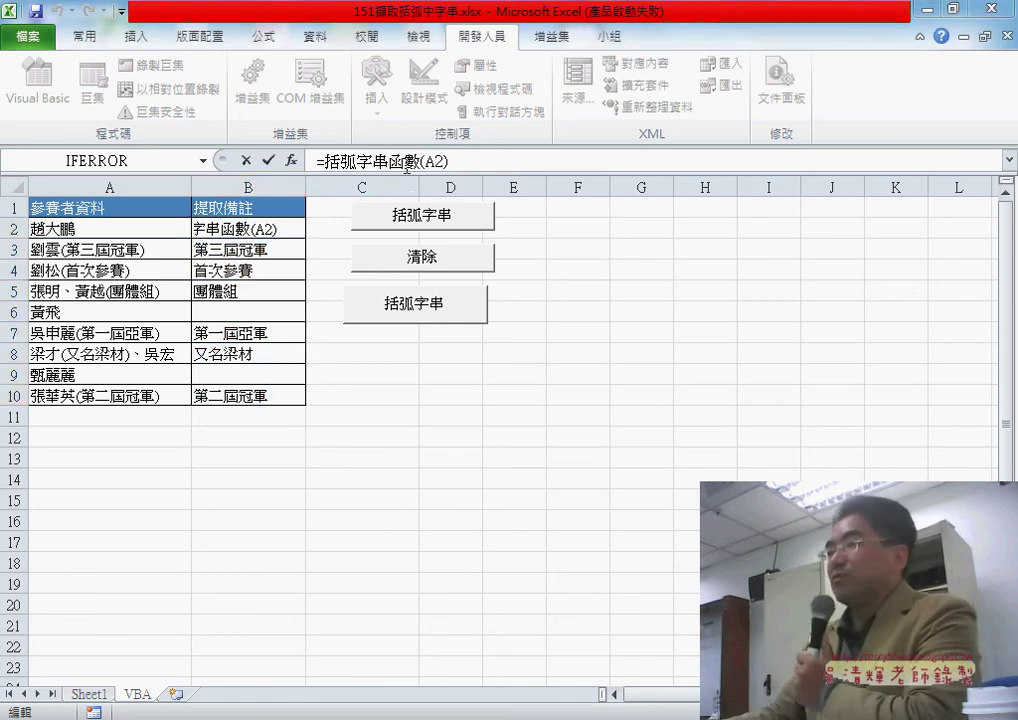
Clear the results in column B and open the VBA editor on Module1
left_click(455, 259)
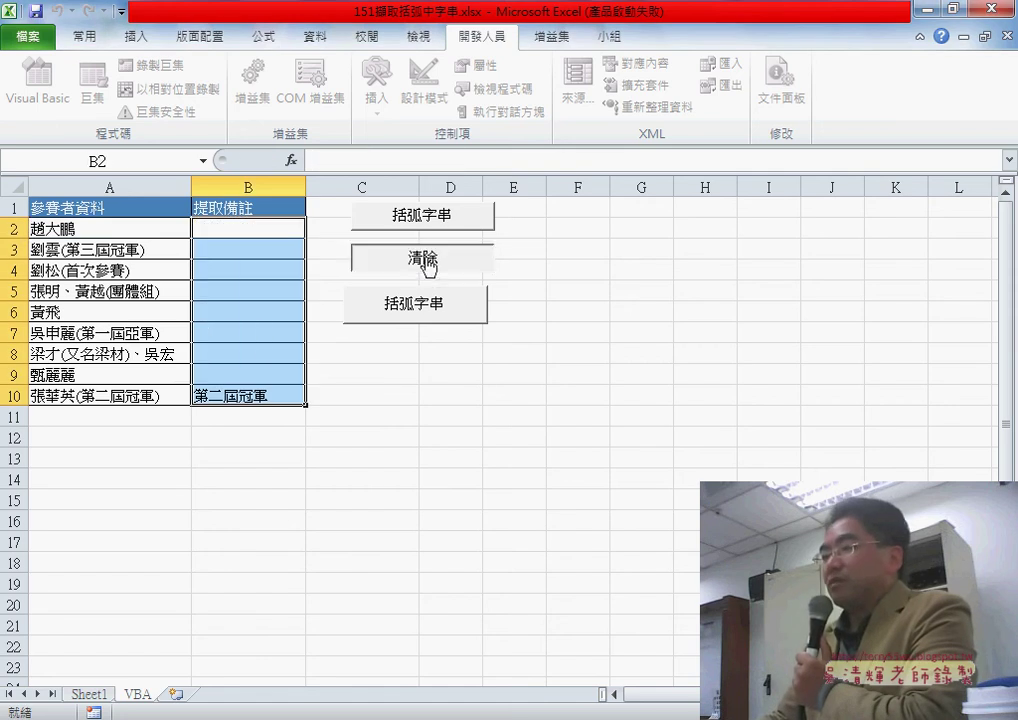
left_click(55, 98)
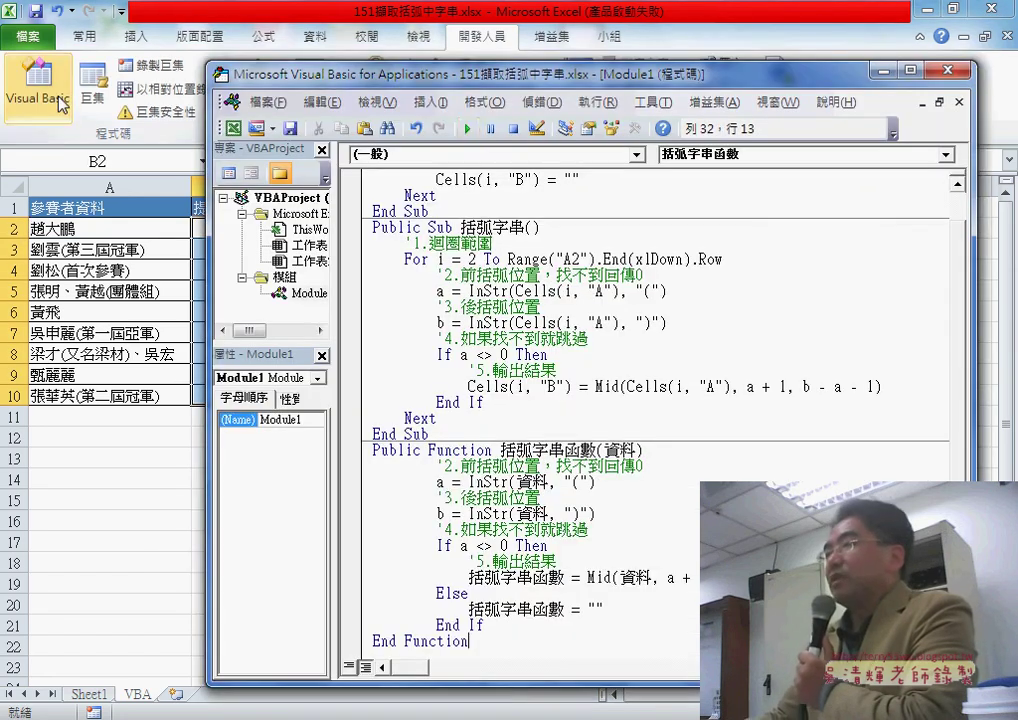
left_click_drag(452, 85, 478, 68)
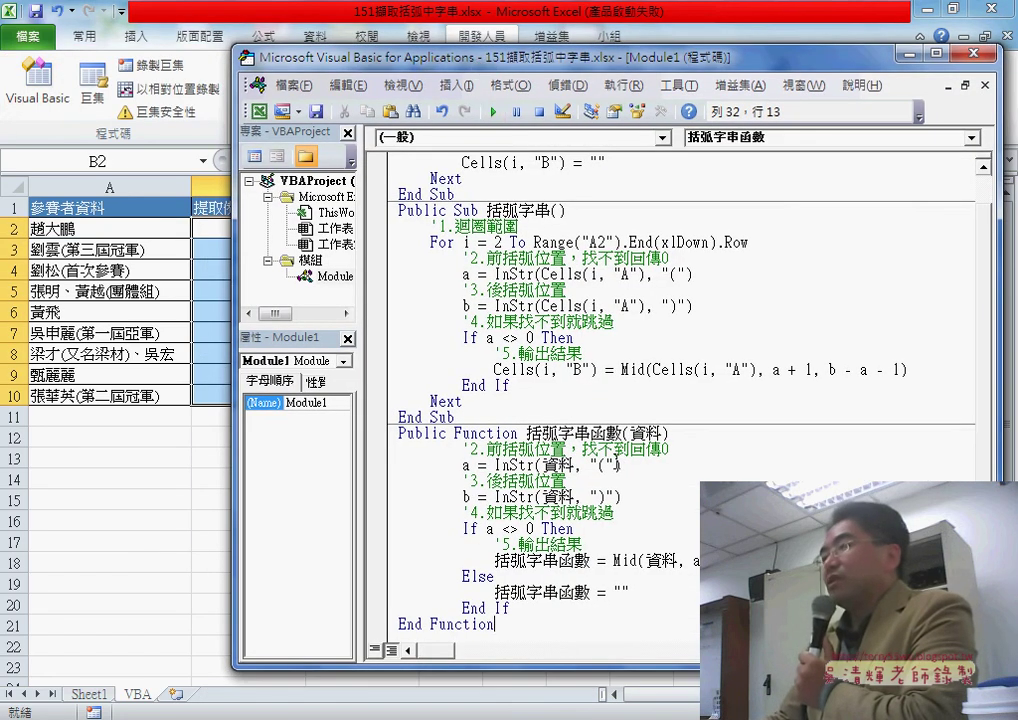
scroll(616, 465, "down", 1)
Delete the whole 括弧字串函數 function from Module1 and open the Insert Procedure form
left_click_drag(521, 620, 392, 428)
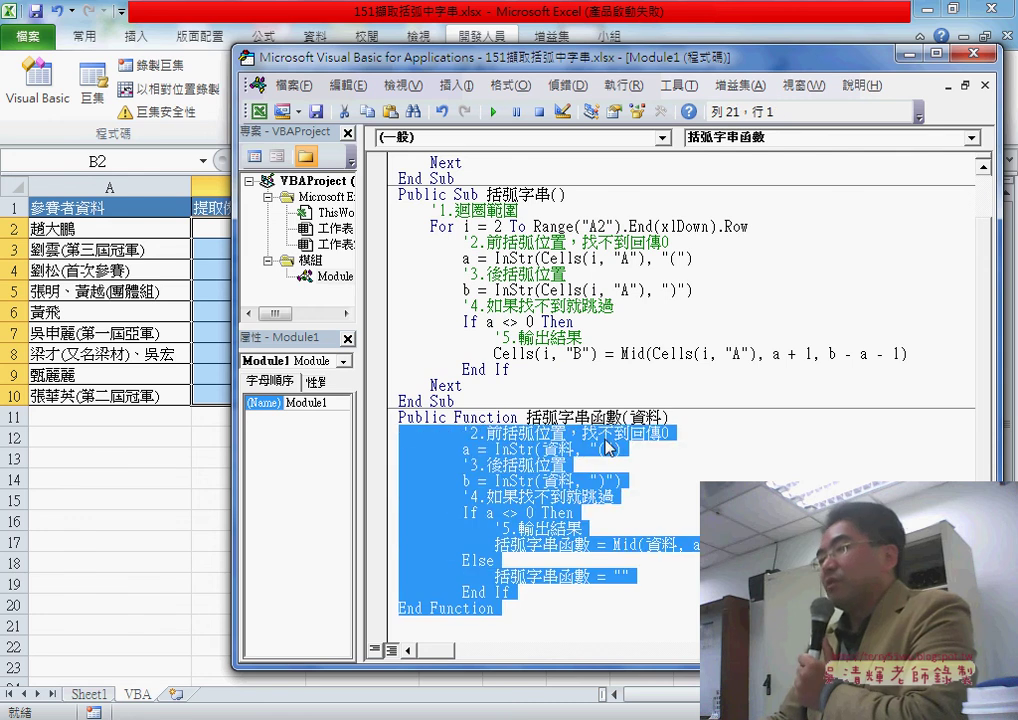
left_click_drag(527, 417, 621, 417)
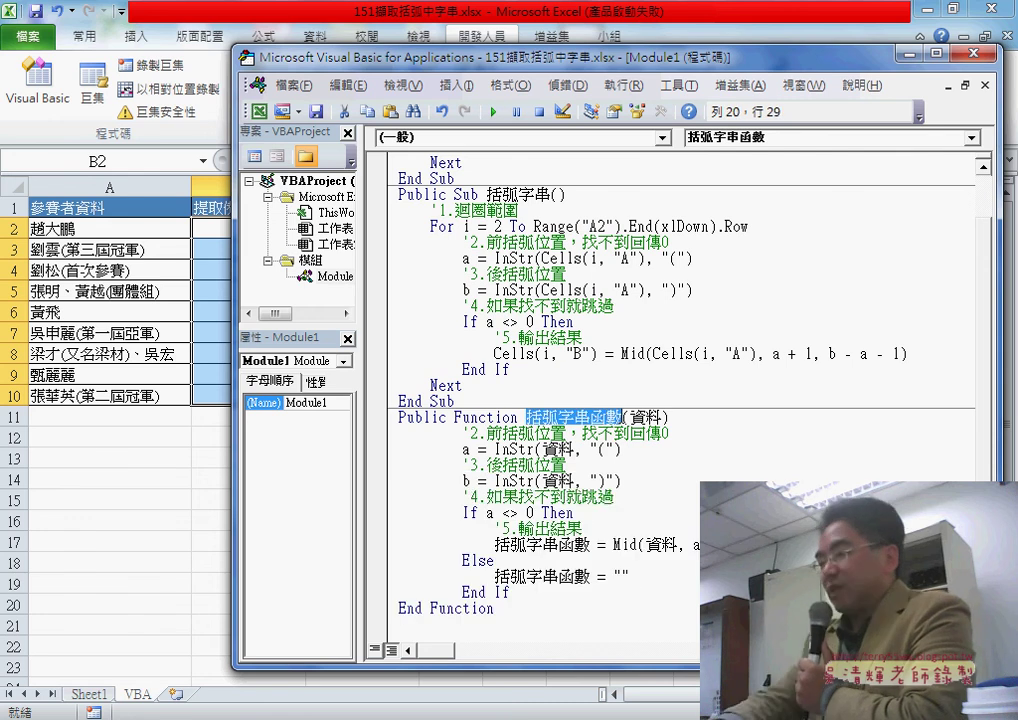
mouse_move(496, 609)
left_mouse_down()
mouse_move(401, 470)
mouse_move(390, 418)
left_mouse_up()
key("Delete")
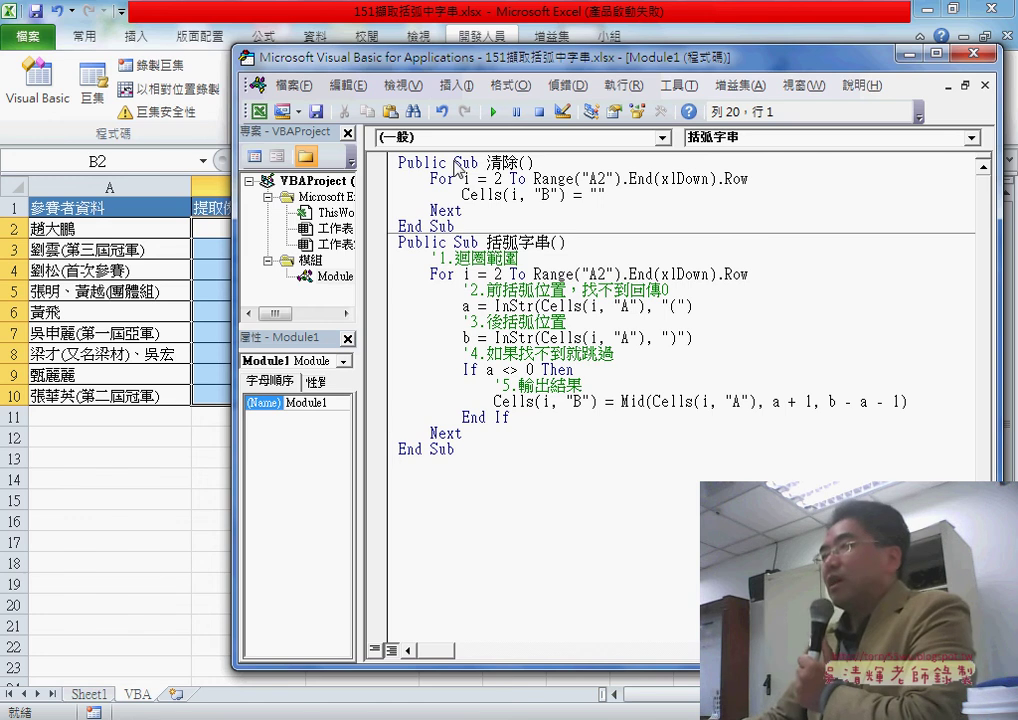
left_click(456, 85)
left_click(468, 107)
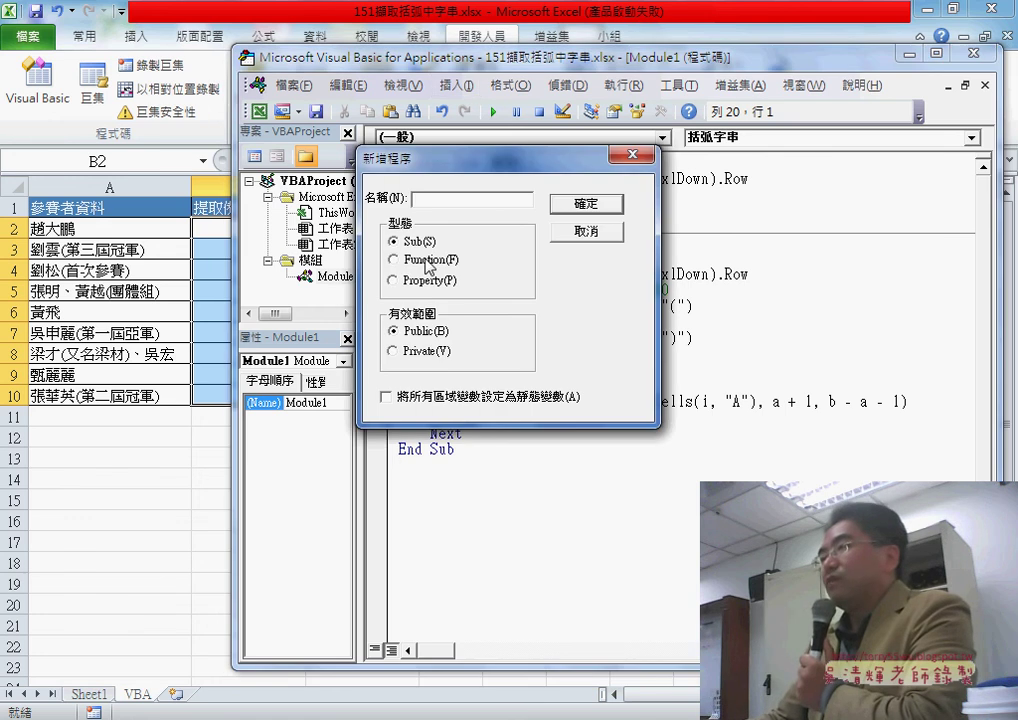
Create a Public Function named 括弧字串函數 and tidy the blank lines above it
right_click(444, 202)
left_click(636, 288)
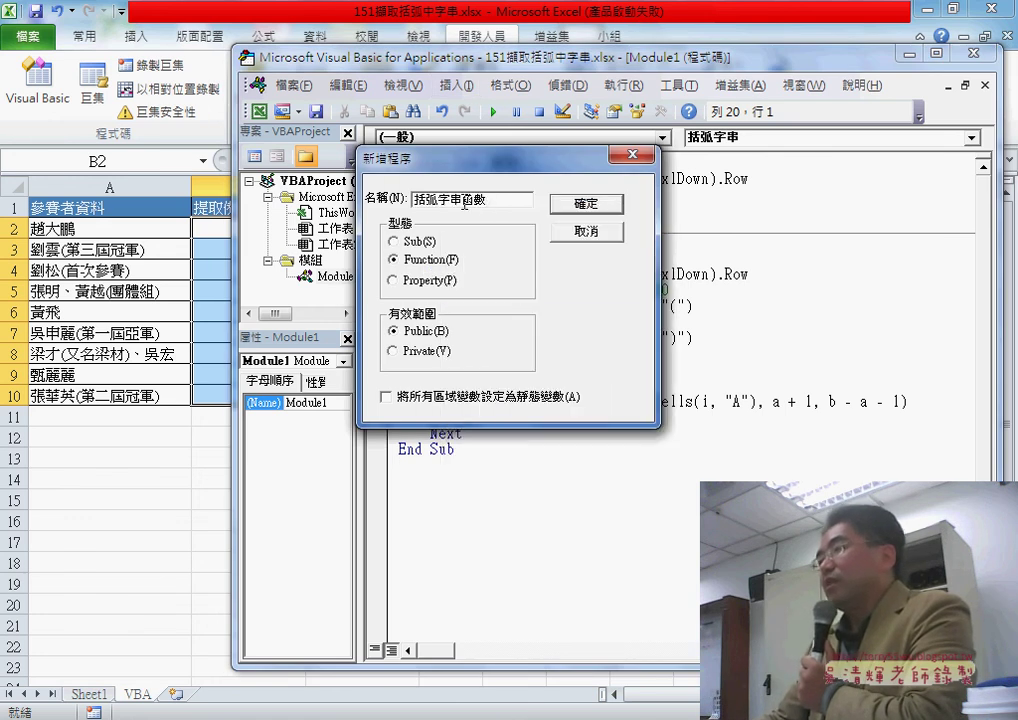
left_click_drag(493, 202, 469, 205)
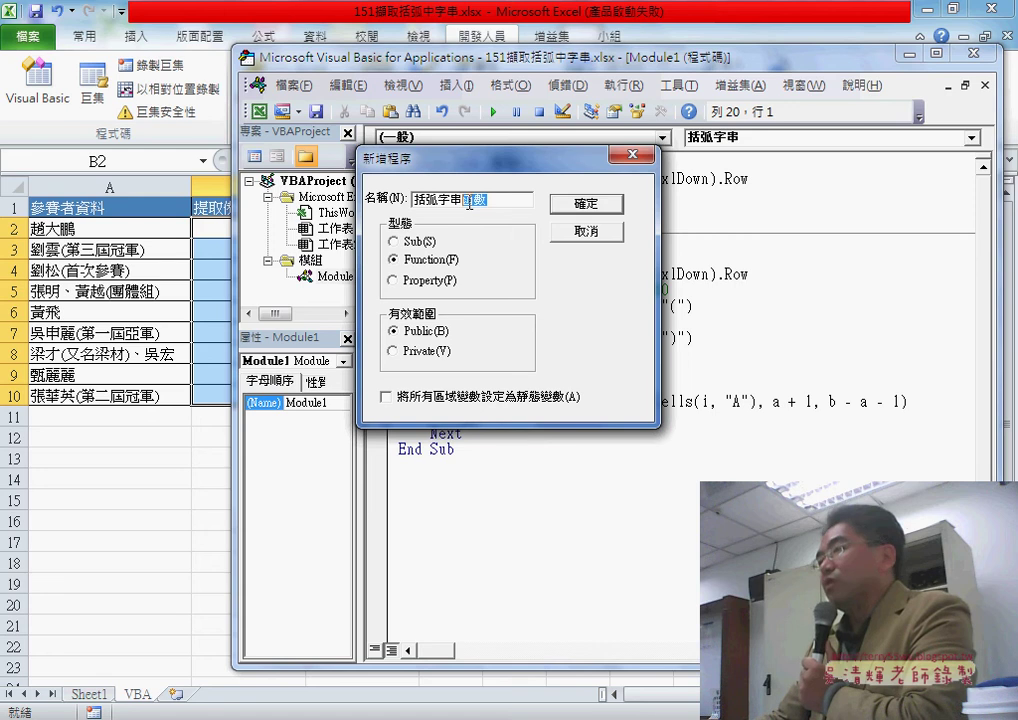
left_click(592, 206)
key("Up")
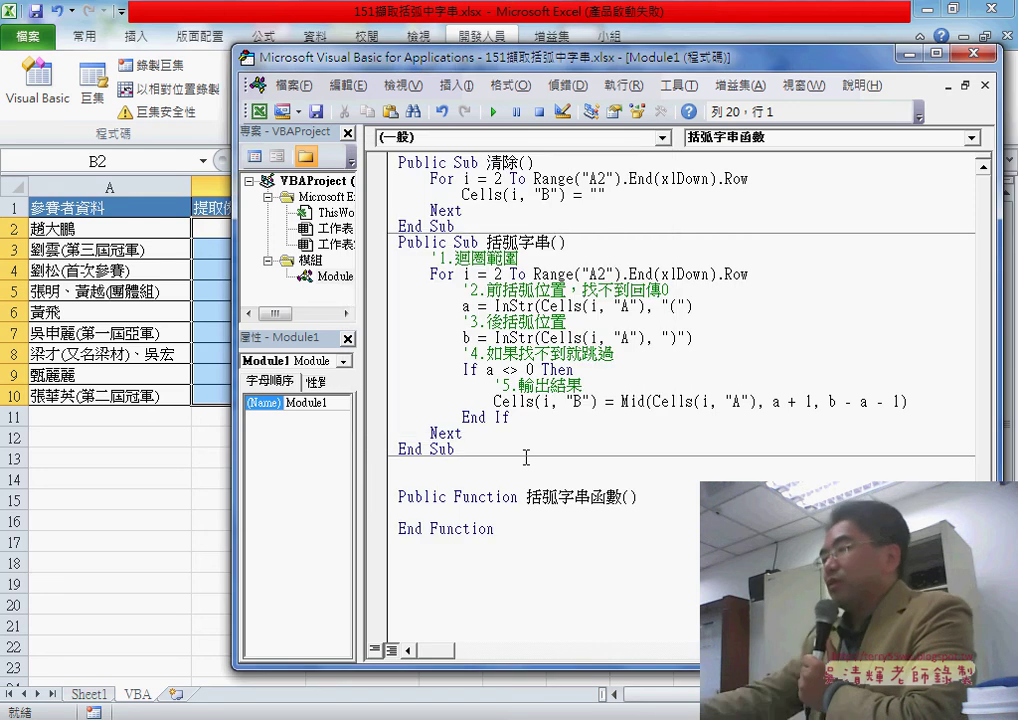
key("BackSpace")
key("BackSpace")
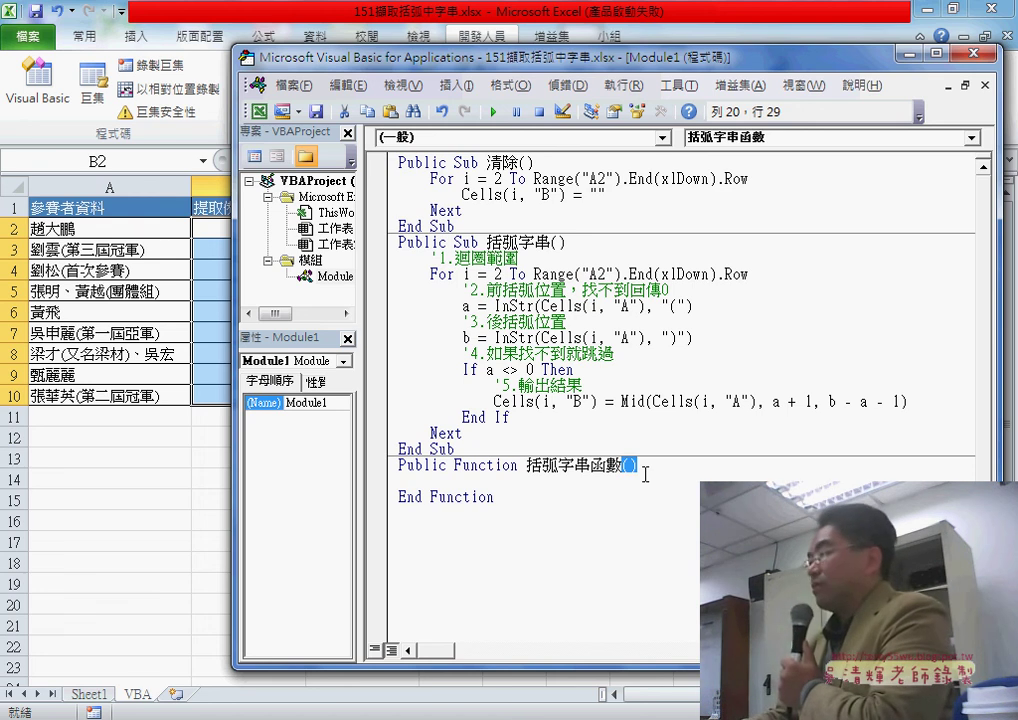
Add the 資料 parameter inside the function's parentheses, then go back to cell B2 in Excel
left_click(633, 465)
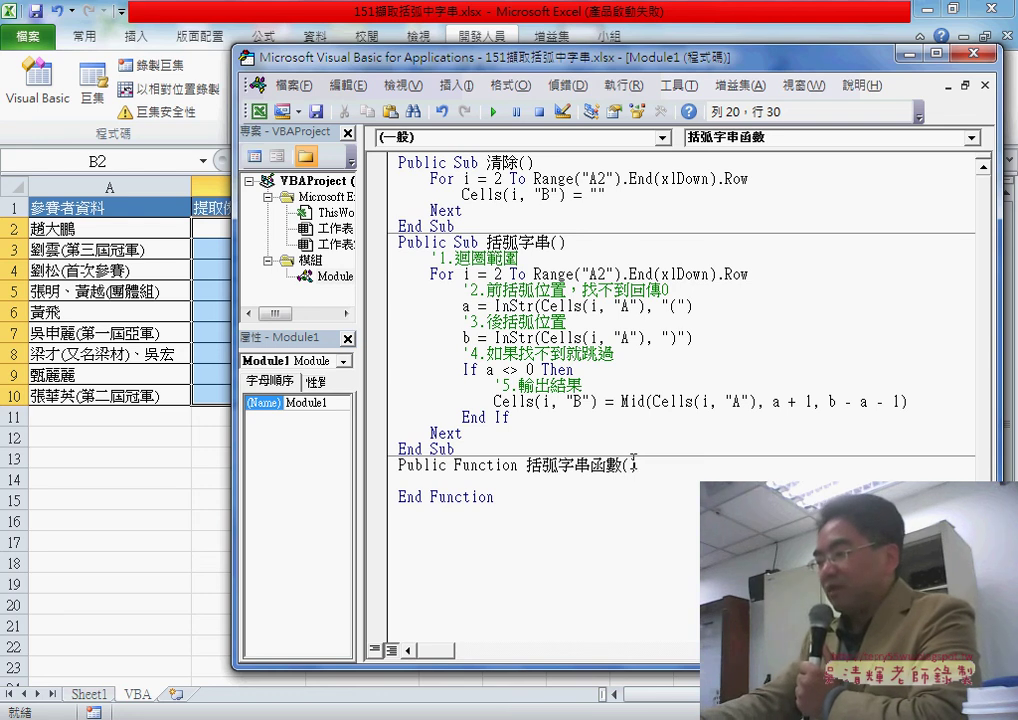
type("資料")
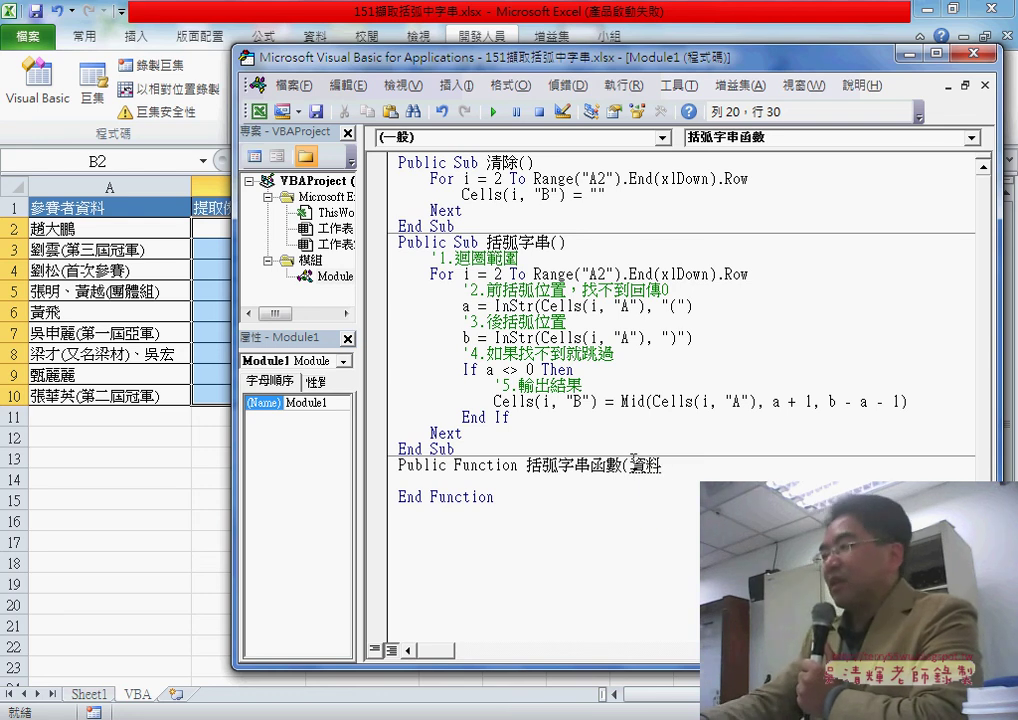
key("Return")
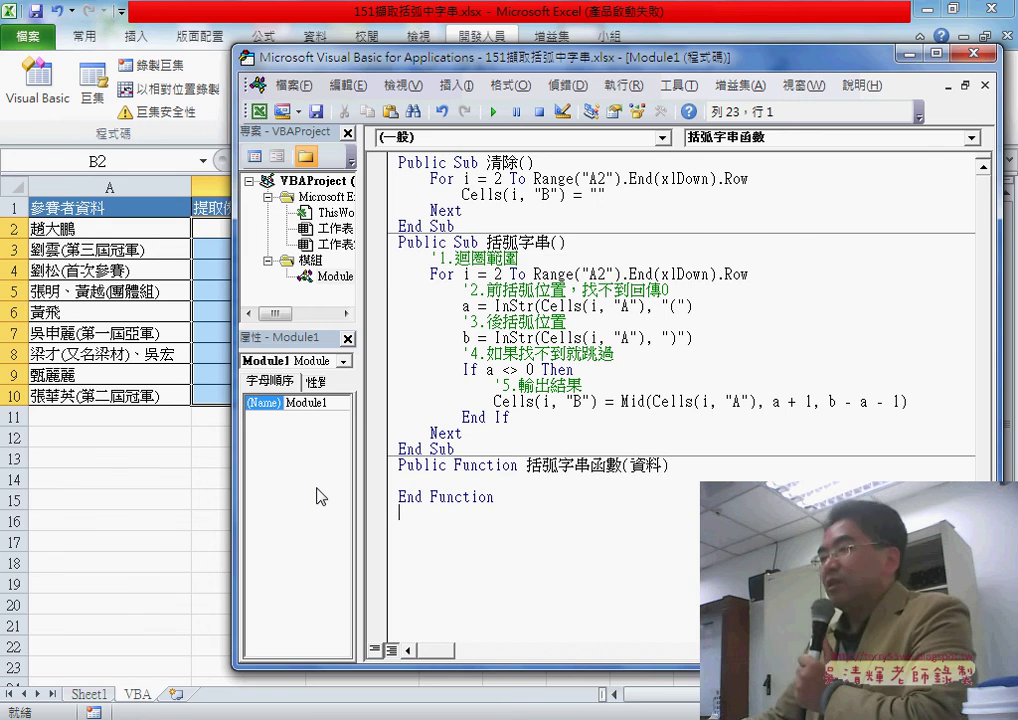
left_click(180, 458)
left_click(248, 239)
Try =括弧字串函數(A2) in B2, see it return 0, cancel, and return to the VBA editor
left_click(291, 160)
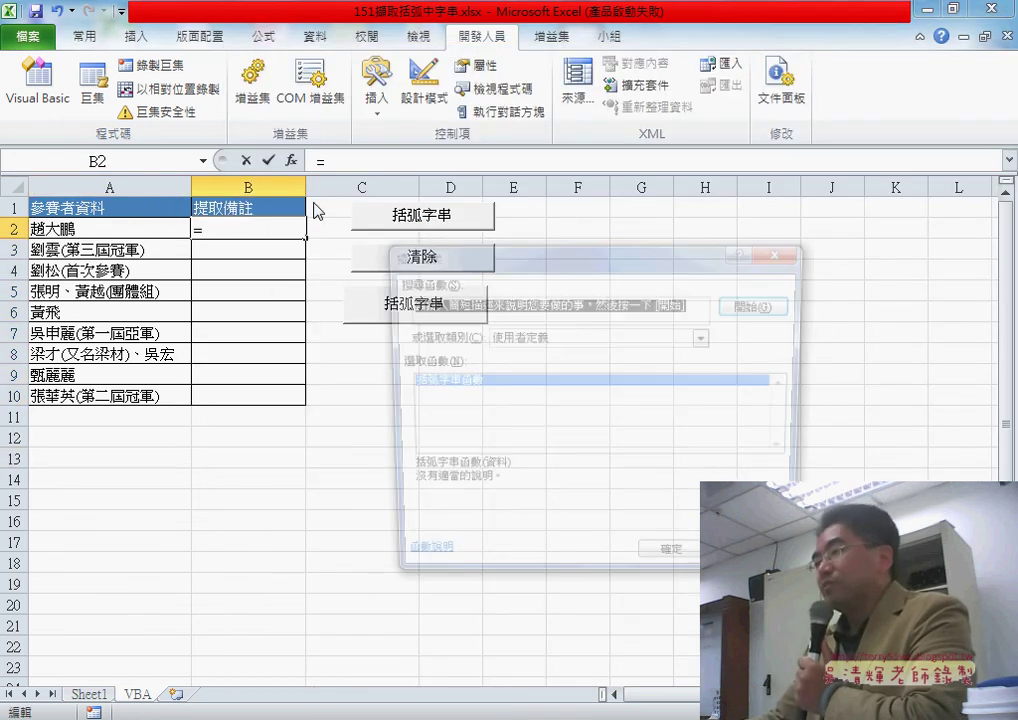
left_click(677, 566)
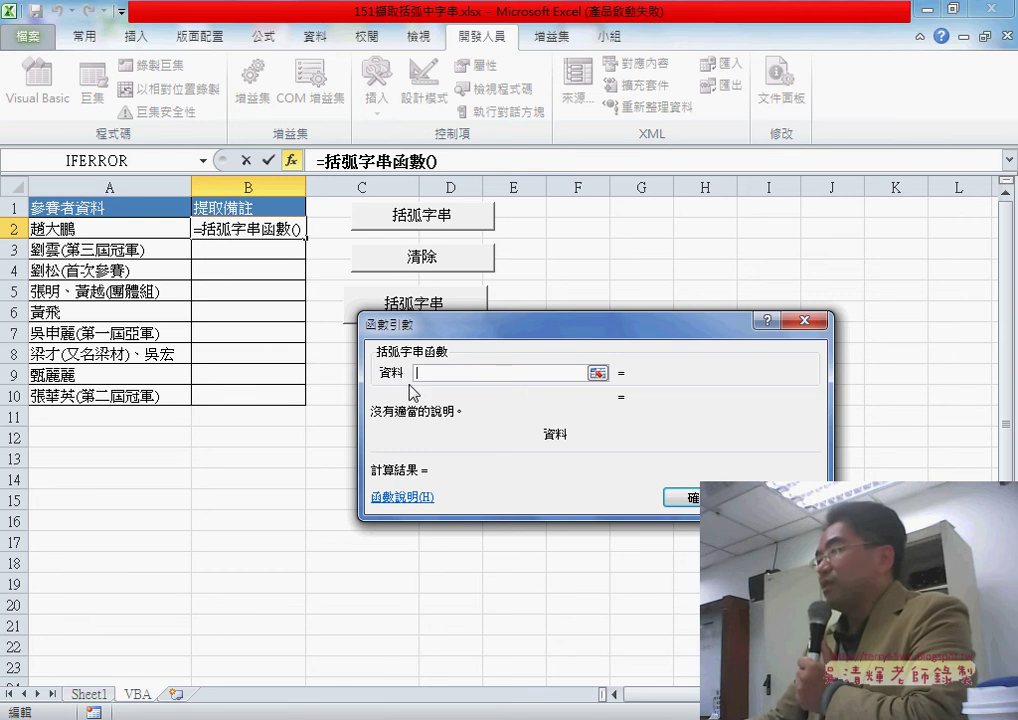
left_click(145, 229)
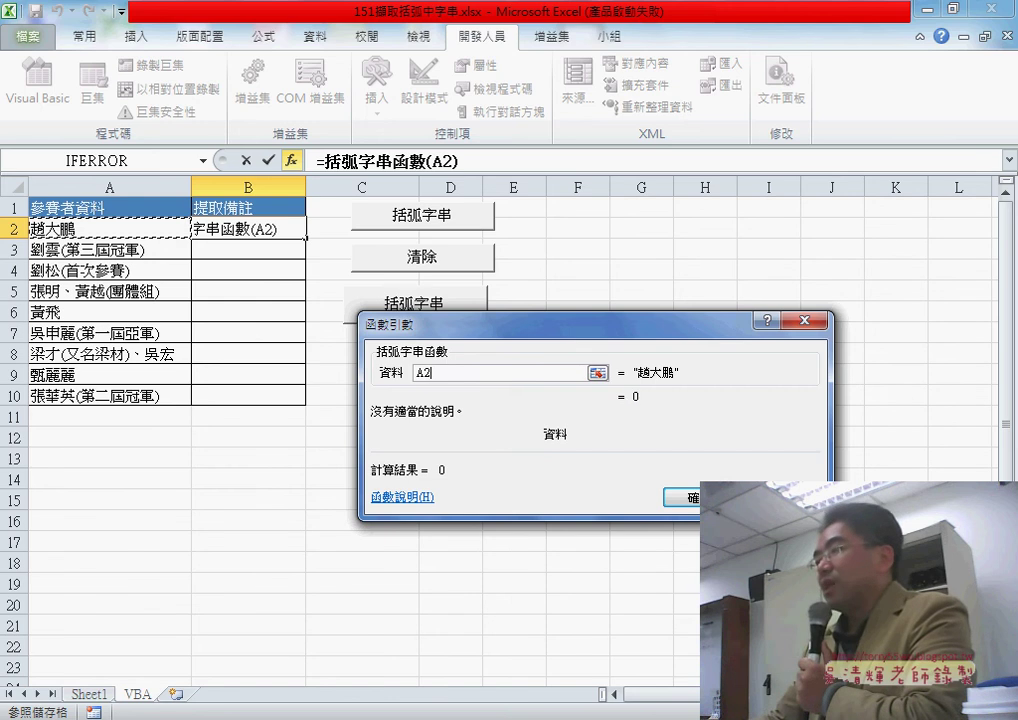
key("Escape")
key("alt+F11")
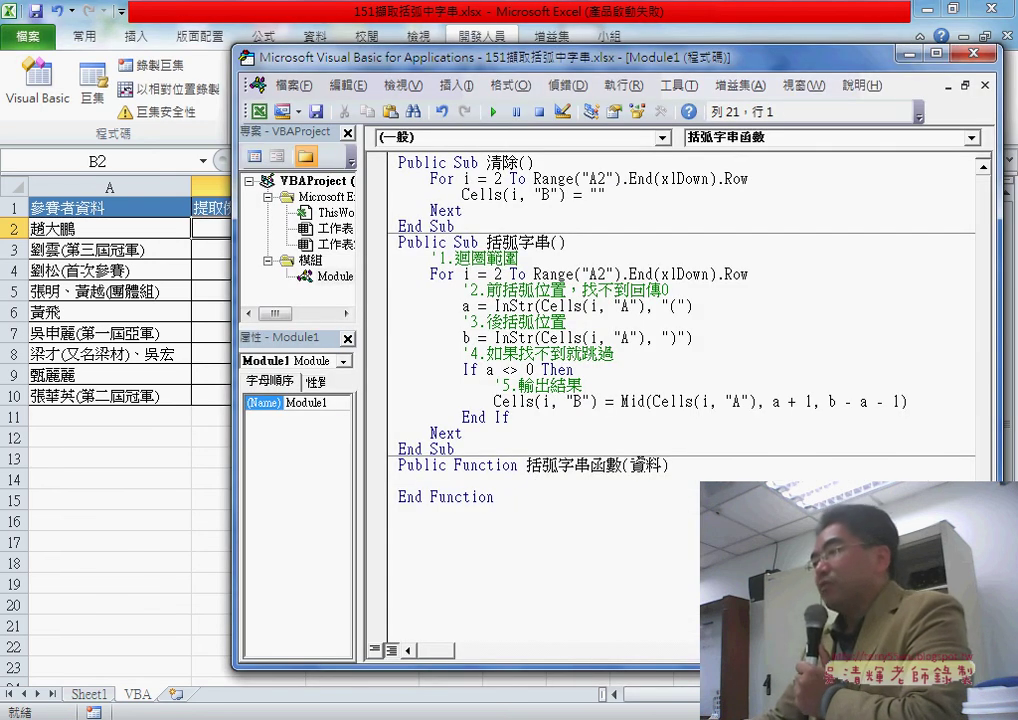
Copy the macro's lines from '2.前括弧位置 to End If, without For/Next, into 括弧字串函數
left_click_drag(629, 465, 665, 465)
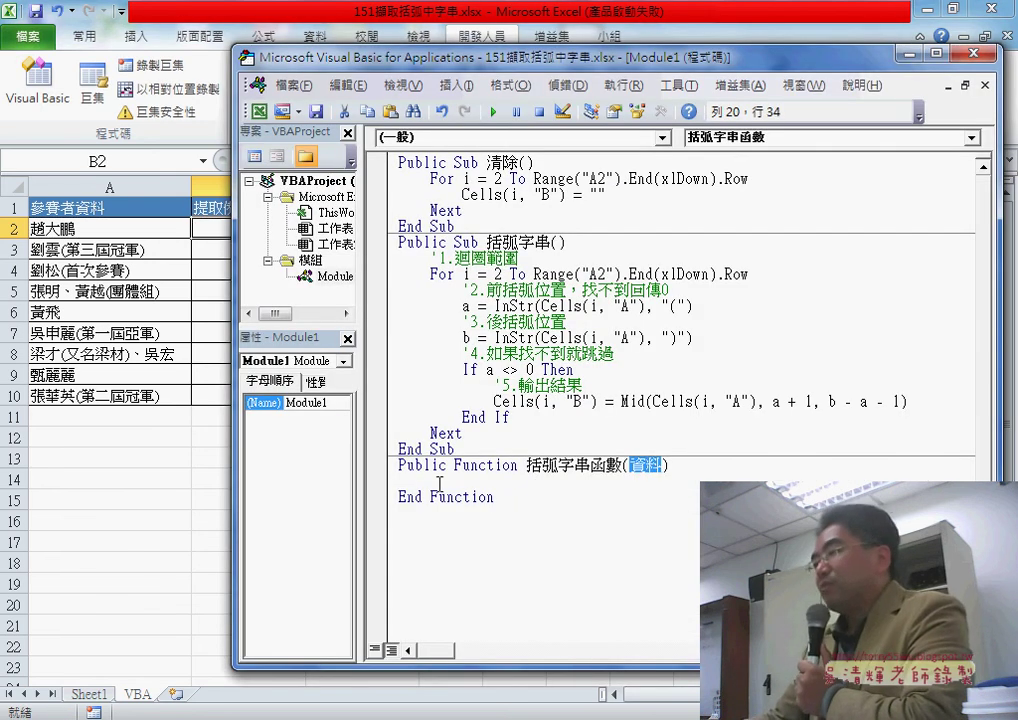
left_click(503, 483)
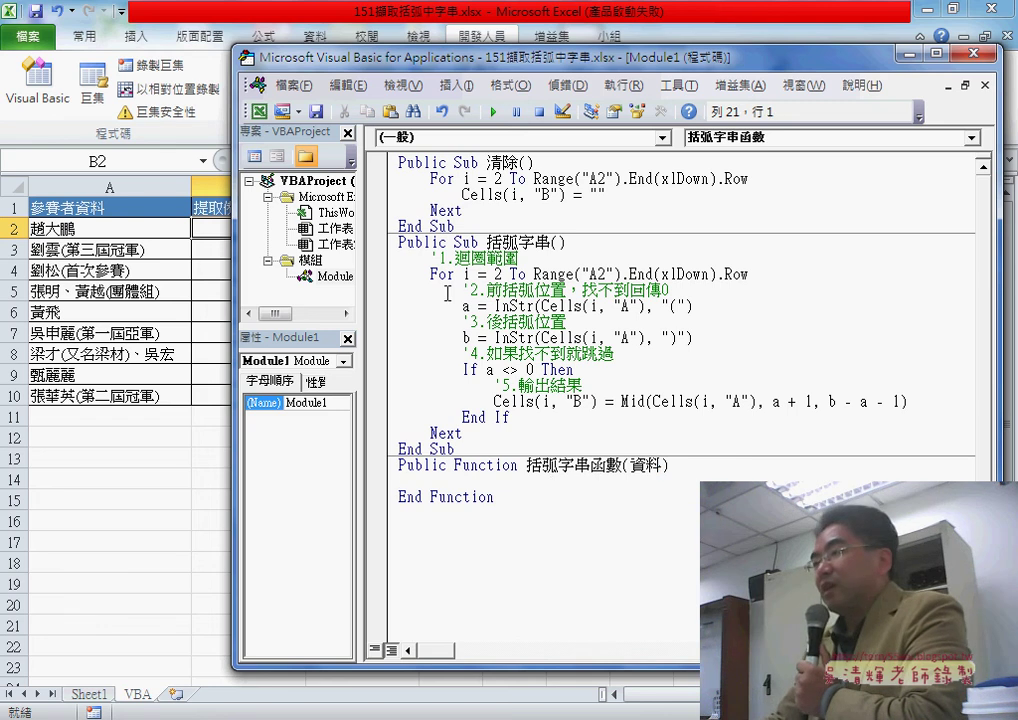
left_click_drag(383, 290, 382, 425)
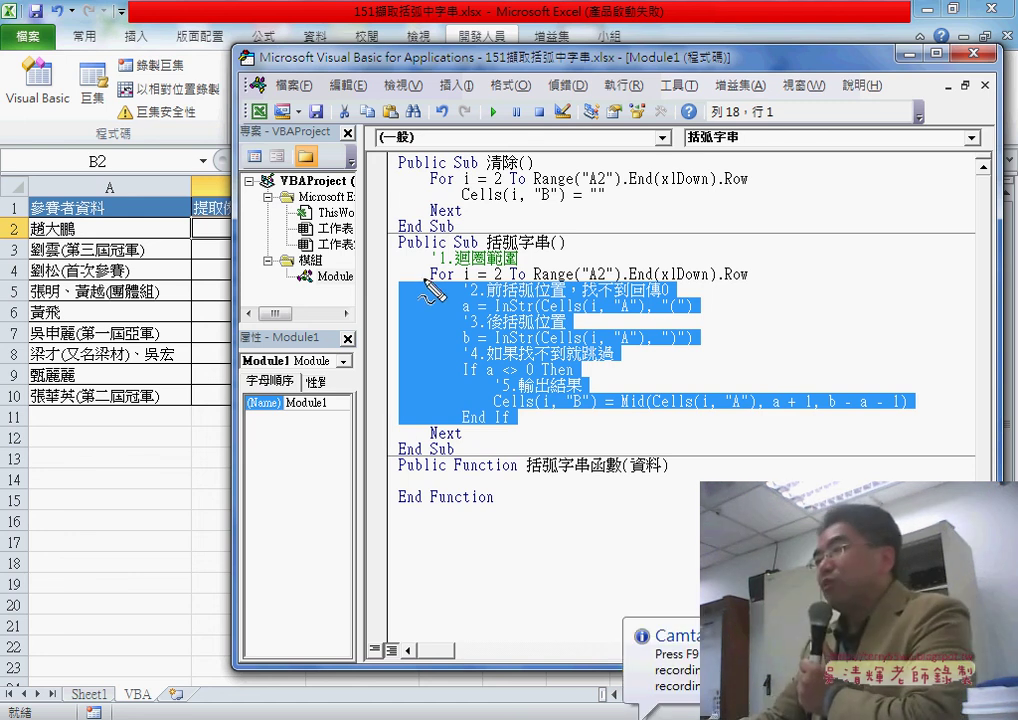
left_click_drag(433, 281, 456, 282)
left_click_drag(433, 425, 456, 423)
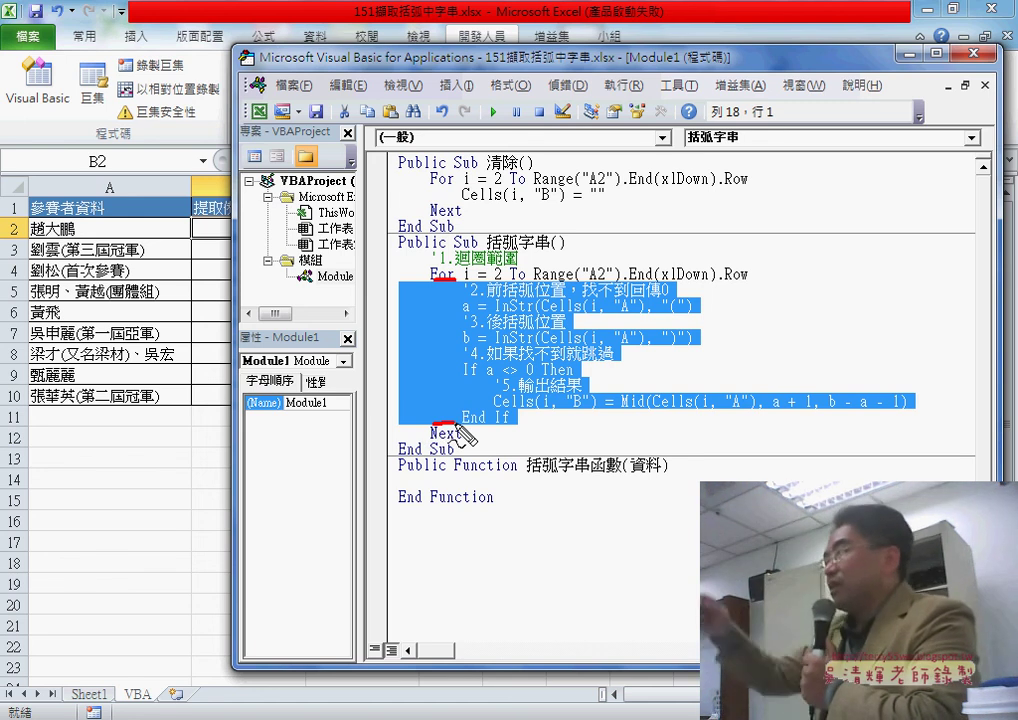
key("Escape")
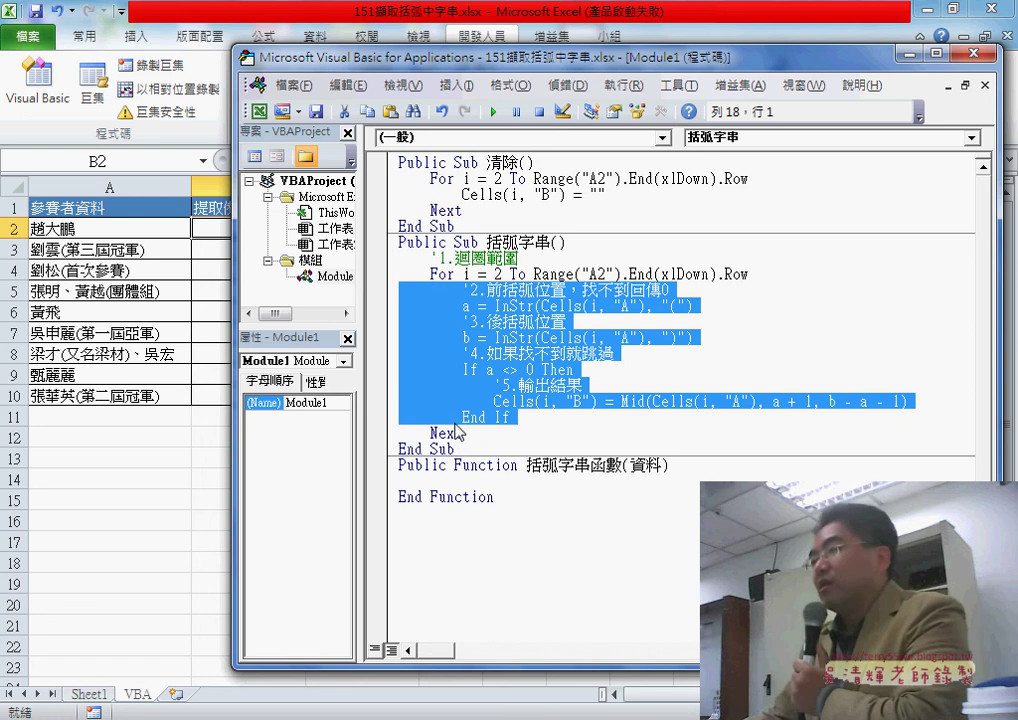
right_click(526, 364)
key("Escape")
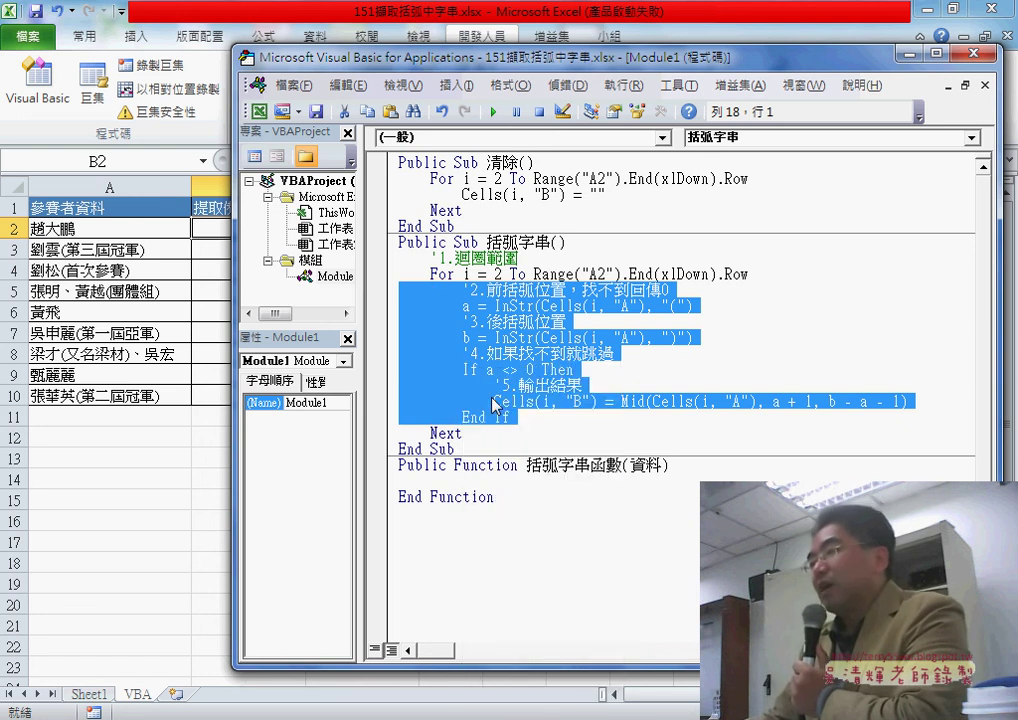
left_click(418, 480)
right_click(418, 480)
Paste the copied lines into the function and outdent them one level with Shift+Tab
left_click(432, 200)
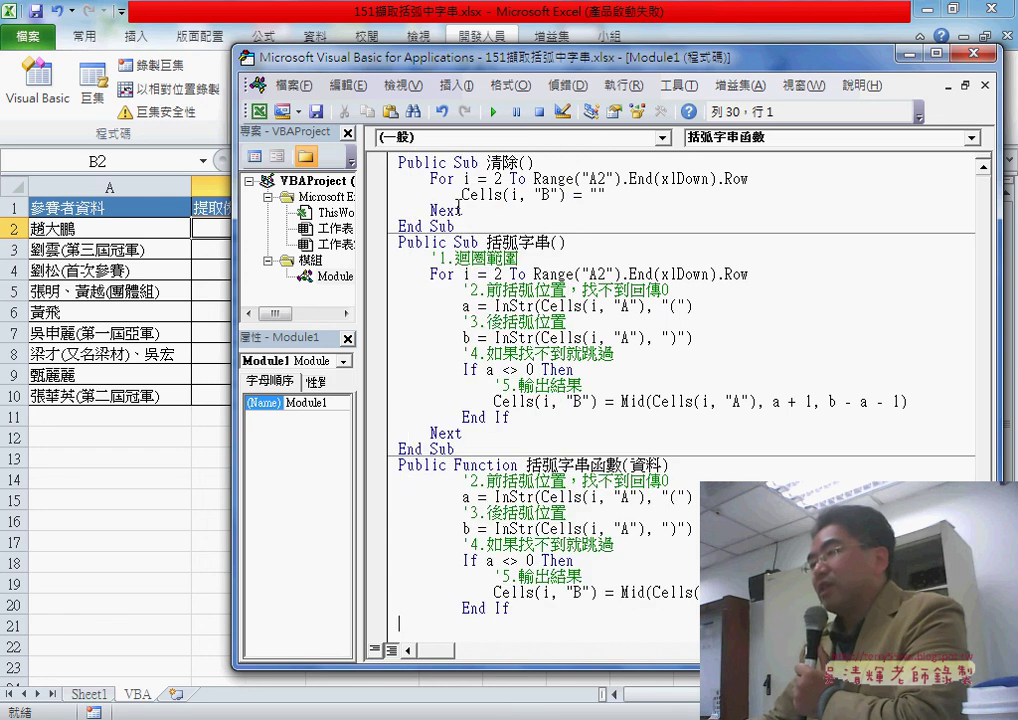
scroll(516, 591, "down", 1)
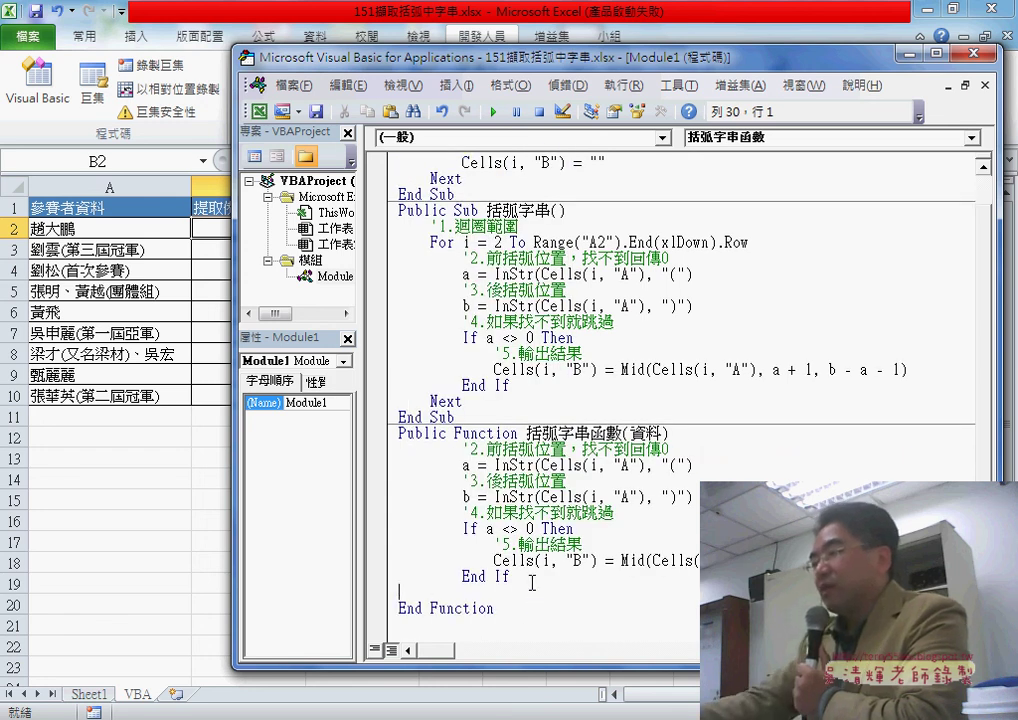
scroll(532, 582, "up", 1)
mouse_move(515, 591)
left_mouse_down()
mouse_move(385, 483)
mouse_move(381, 463)
left_mouse_up()
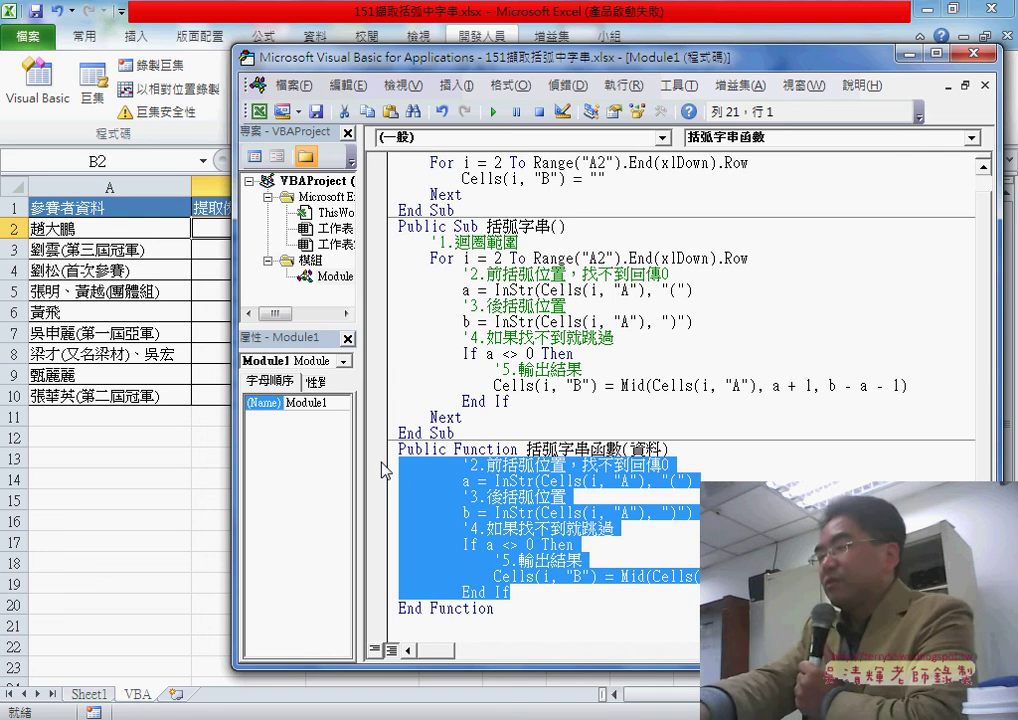
key("shift+Tab")
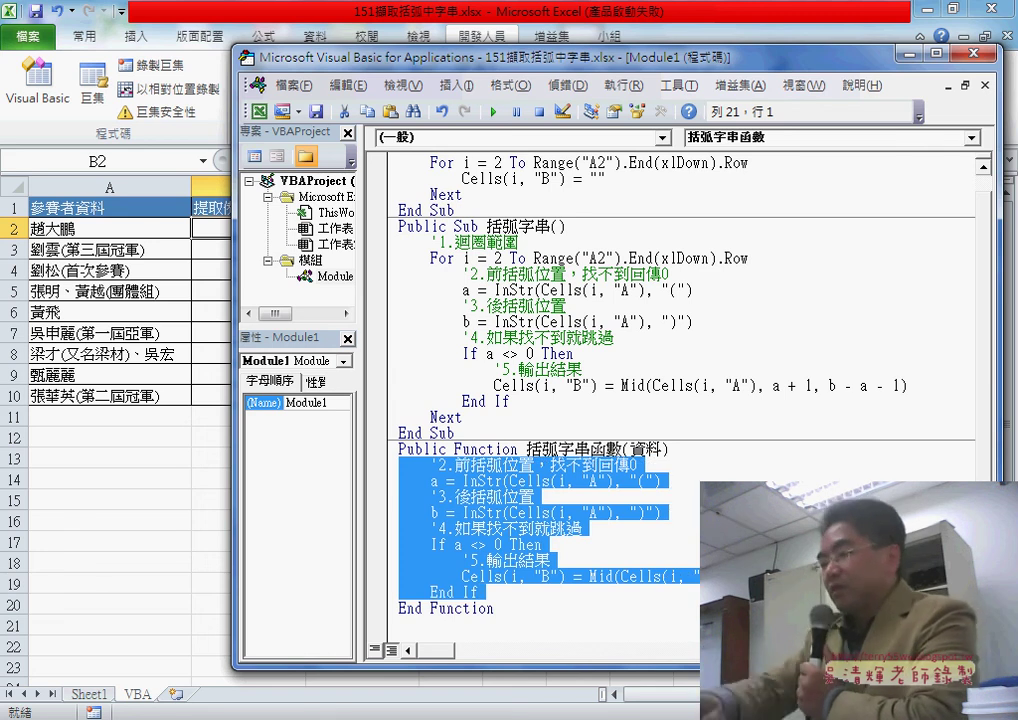
key("Tab")
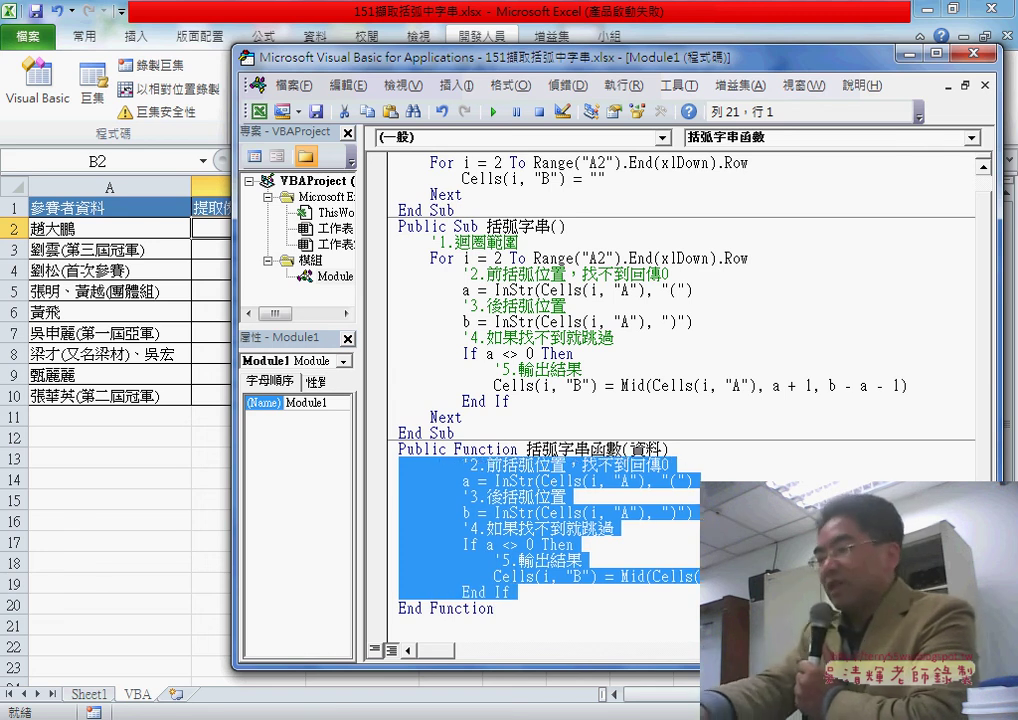
key("shift+Tab")
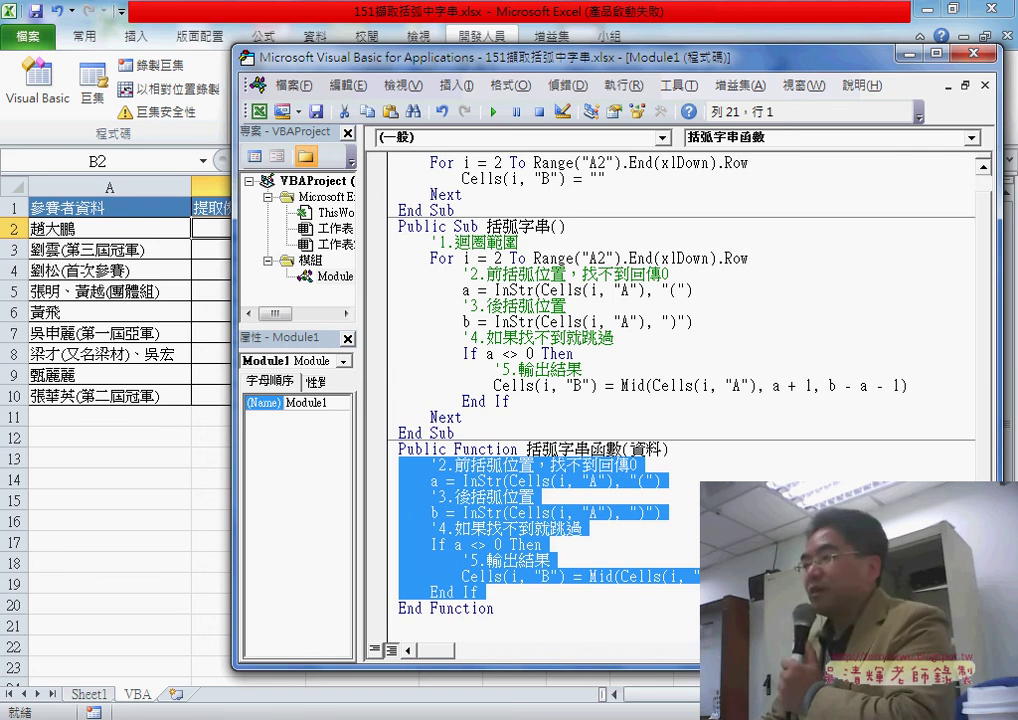
Copy the parameter name 資料 and select Cells(i, "A") in the first InStr line
left_click(677, 463)
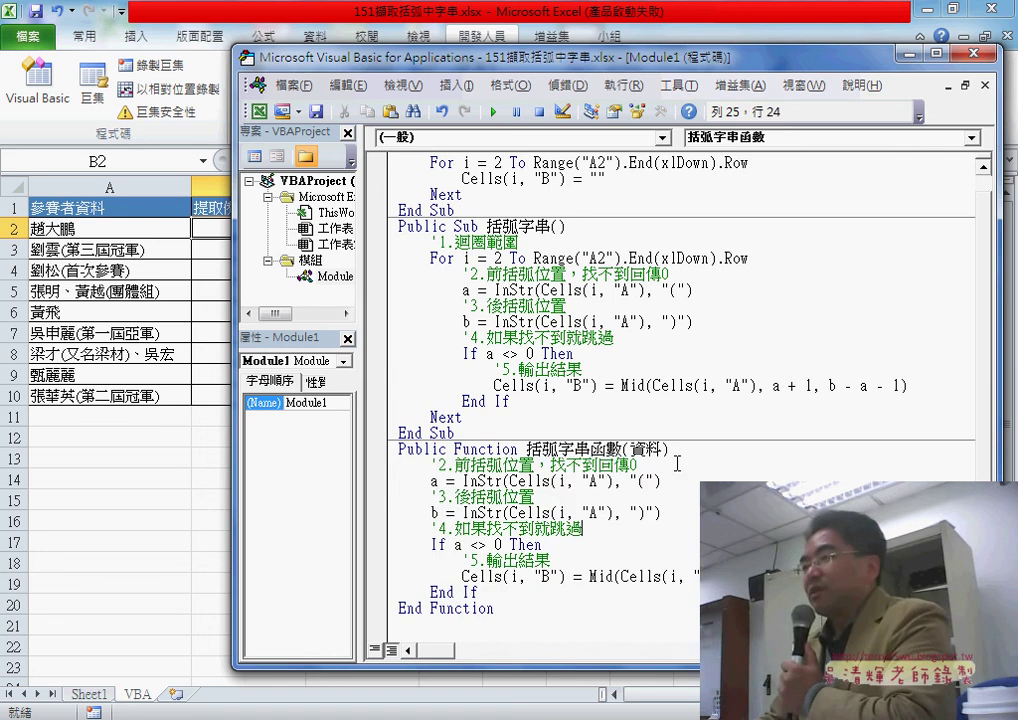
right_click(632, 448)
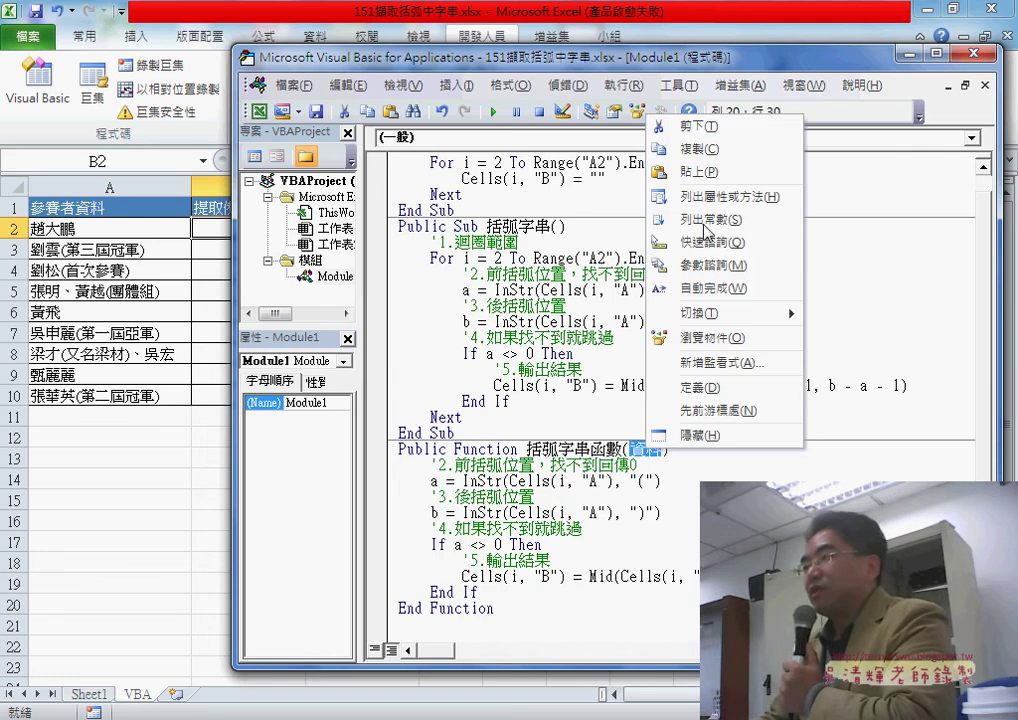
key("Escape")
left_click_drag(510, 481, 612, 483)
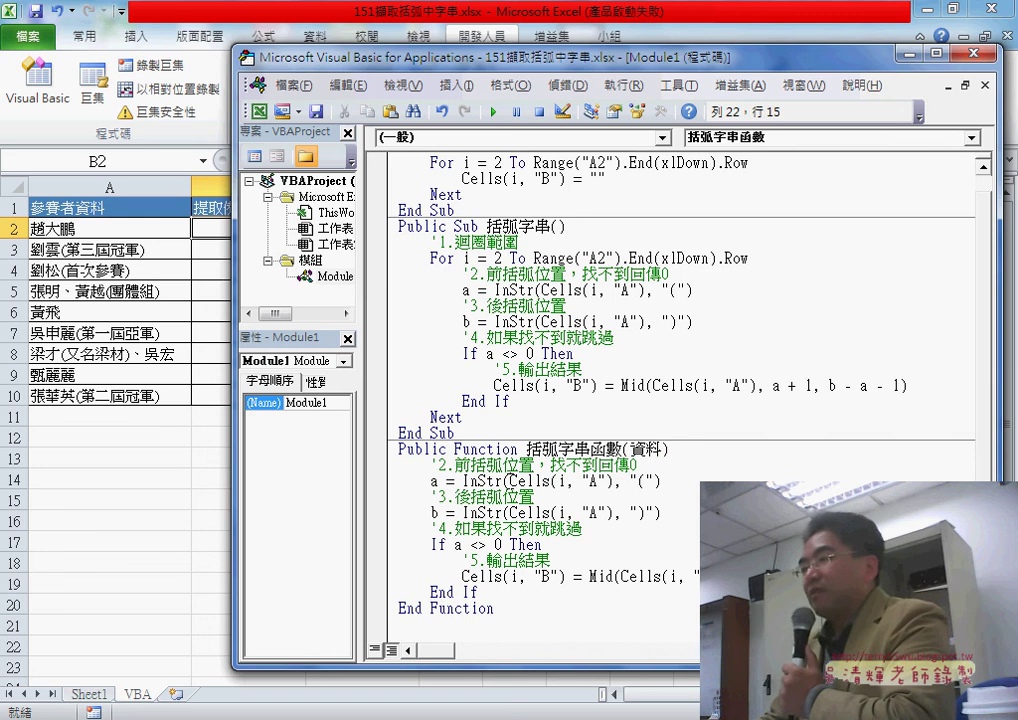
Replace Cells(i, "A") with 資料 in both InStr lines and the Mid call
right_click(595, 489)
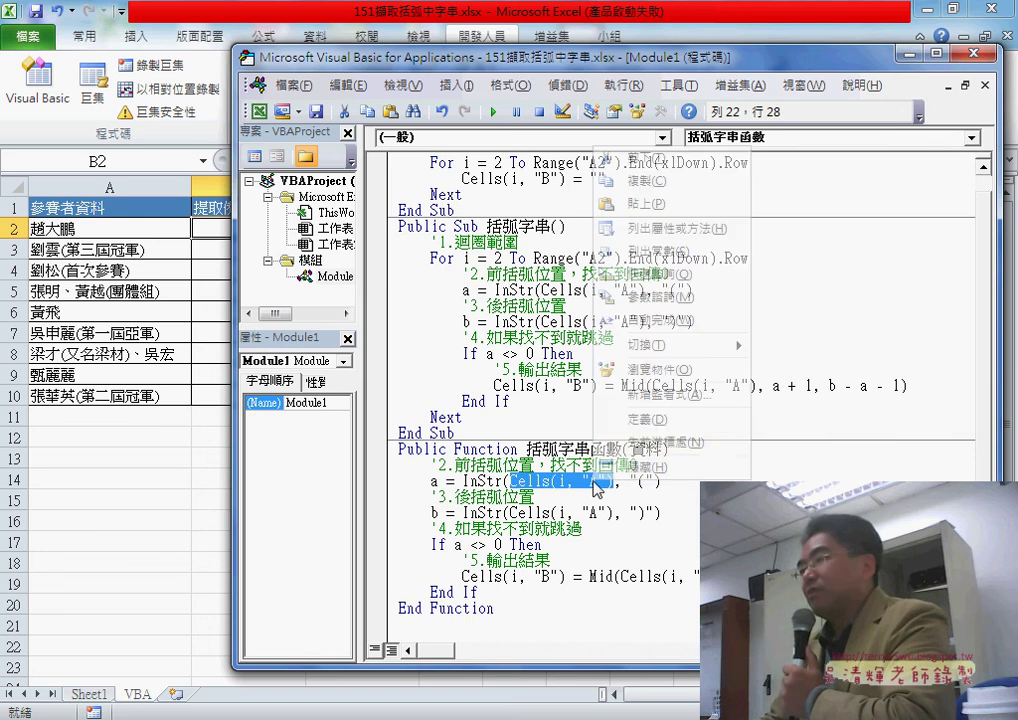
left_click(615, 198)
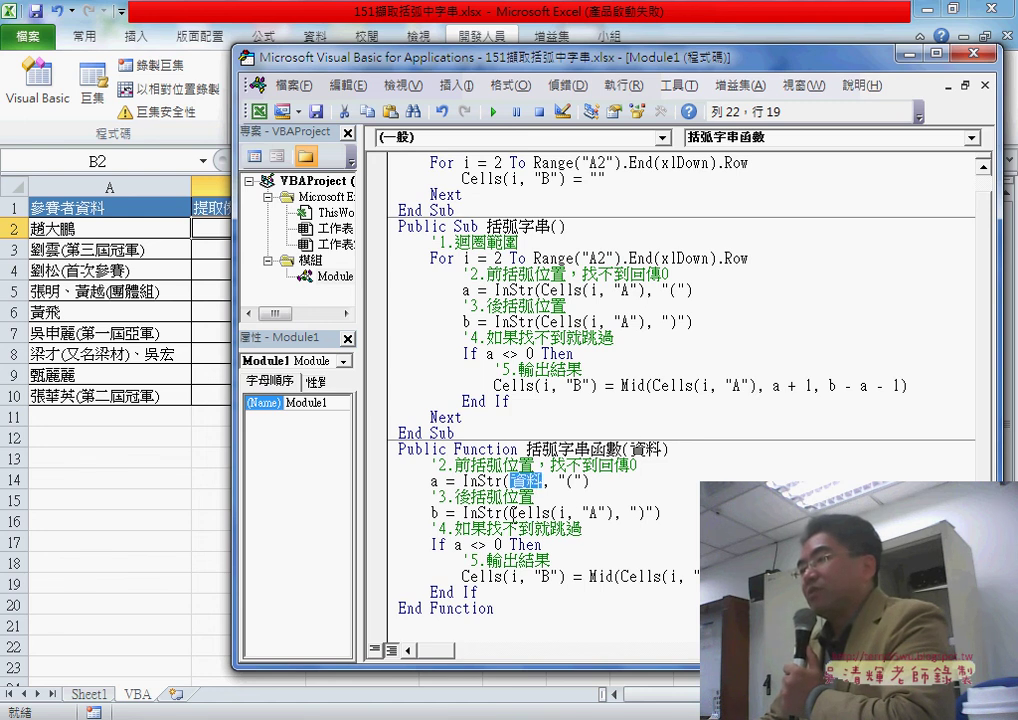
left_click_drag(511, 513, 607, 514)
right_click(612, 514)
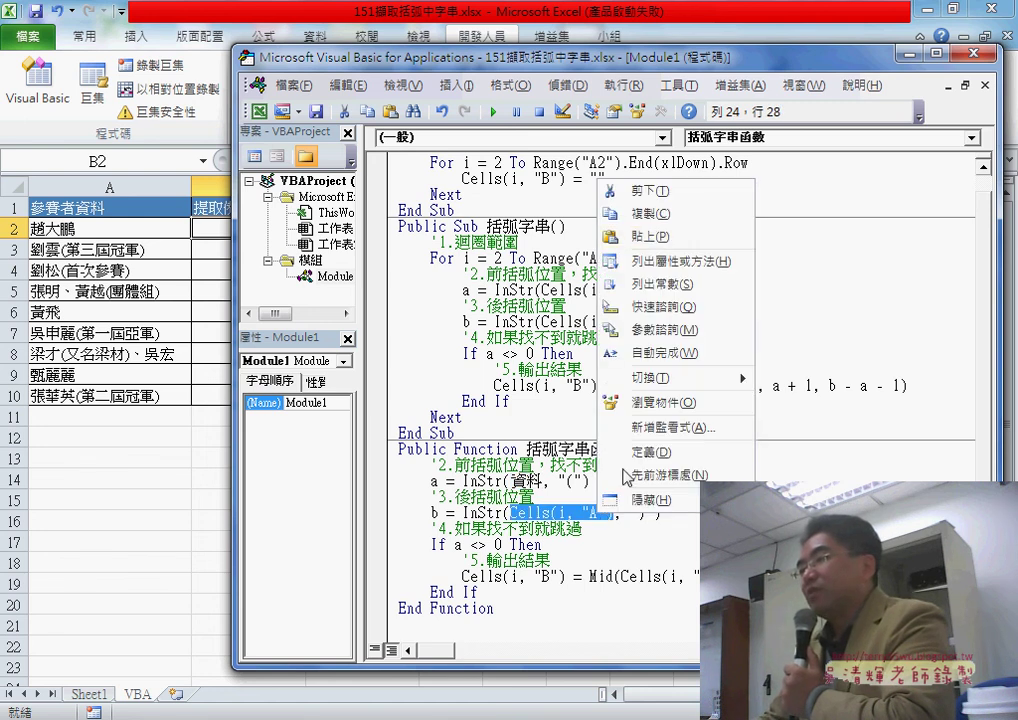
left_click(640, 234)
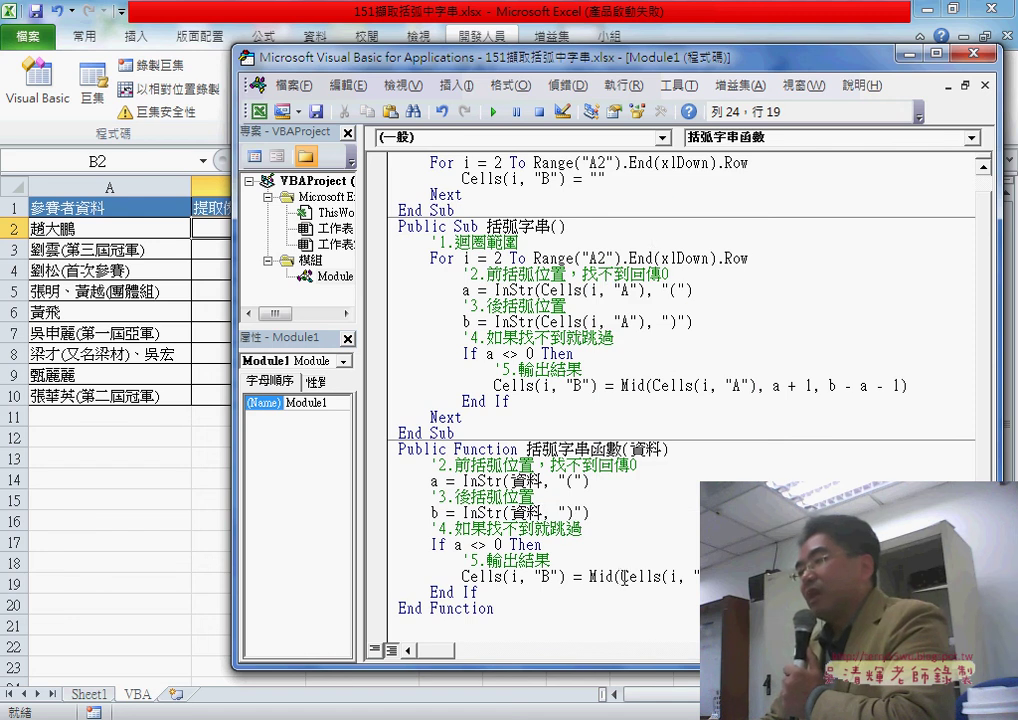
left_click_drag(622, 577, 708, 577)
right_click(836, 238)
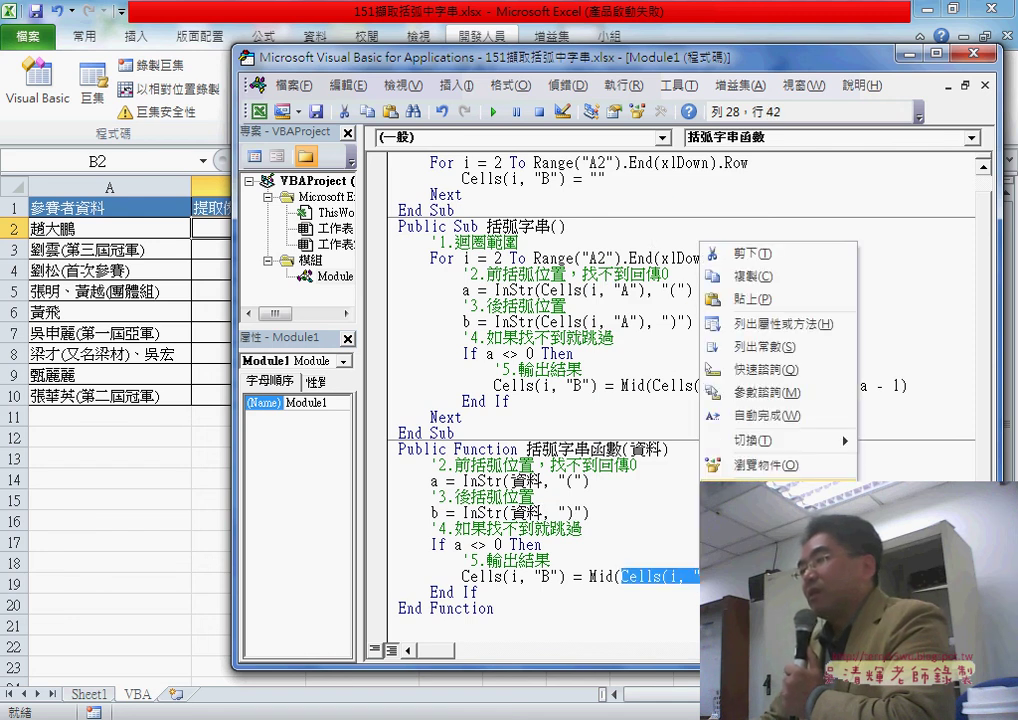
left_click(872, 295)
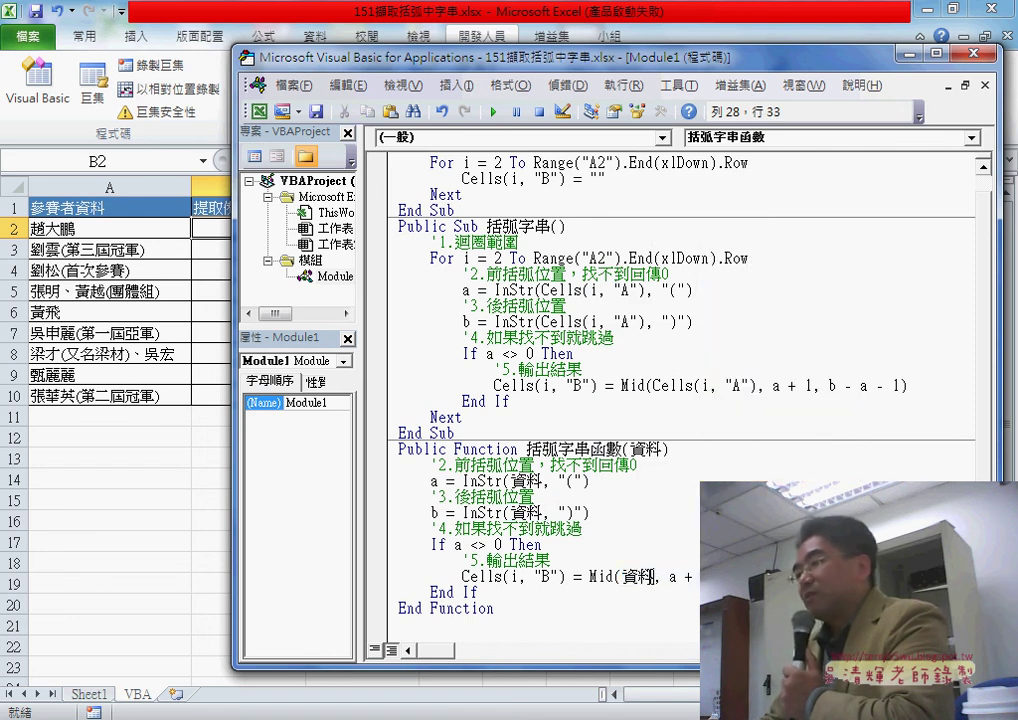
Replace Cells(i, "B") on the output line with the function name 括弧字串函數
left_click_drag(568, 577, 460, 577)
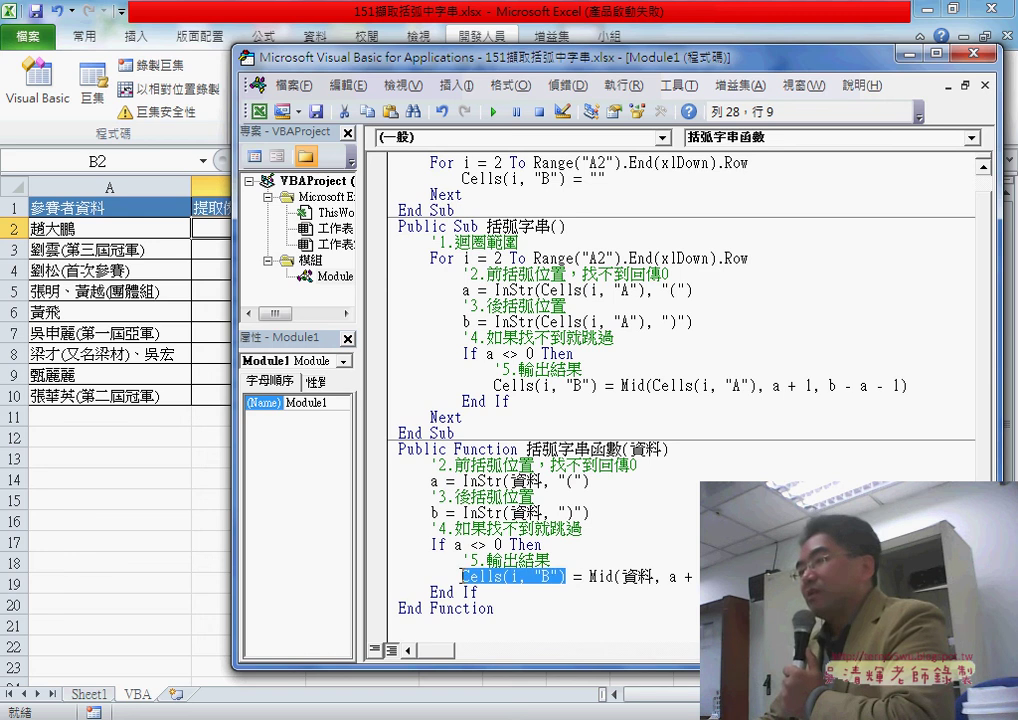
left_click_drag(526, 449, 607, 449)
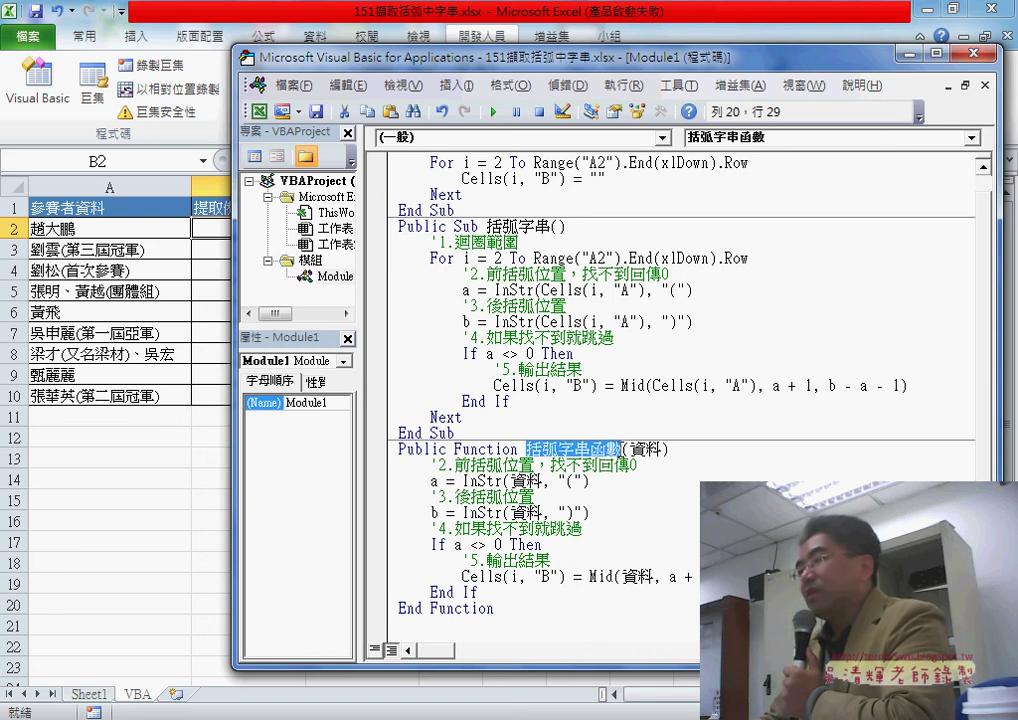
right_click(615, 450)
left_click(655, 155)
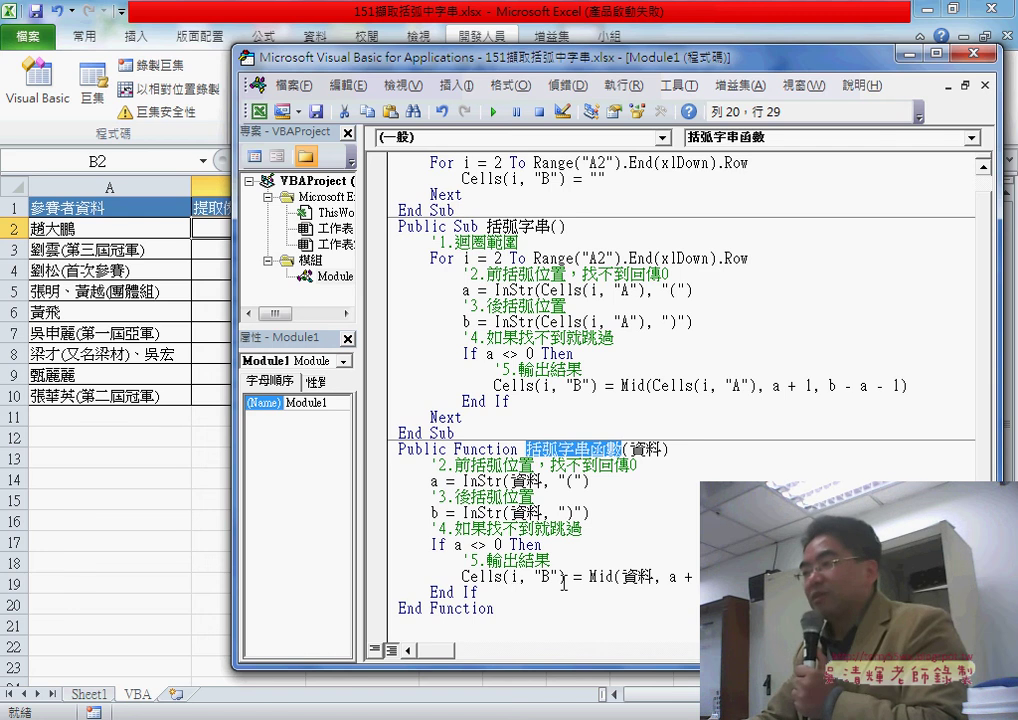
left_click_drag(564, 577, 465, 577)
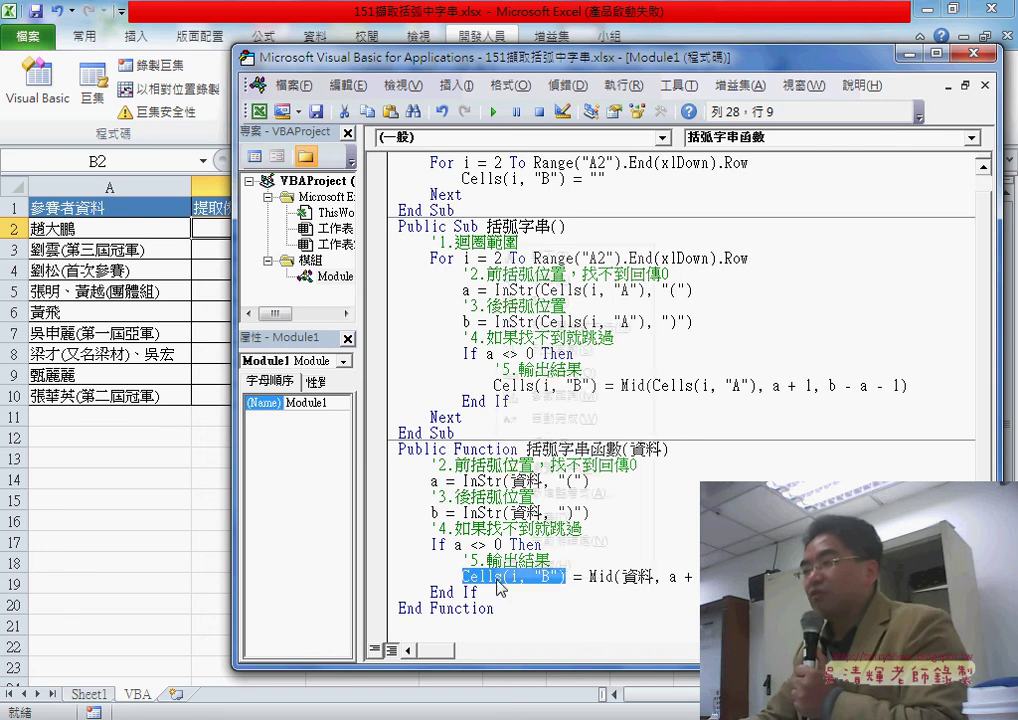
right_click(586, 572)
left_click(615, 300)
left_click(563, 452)
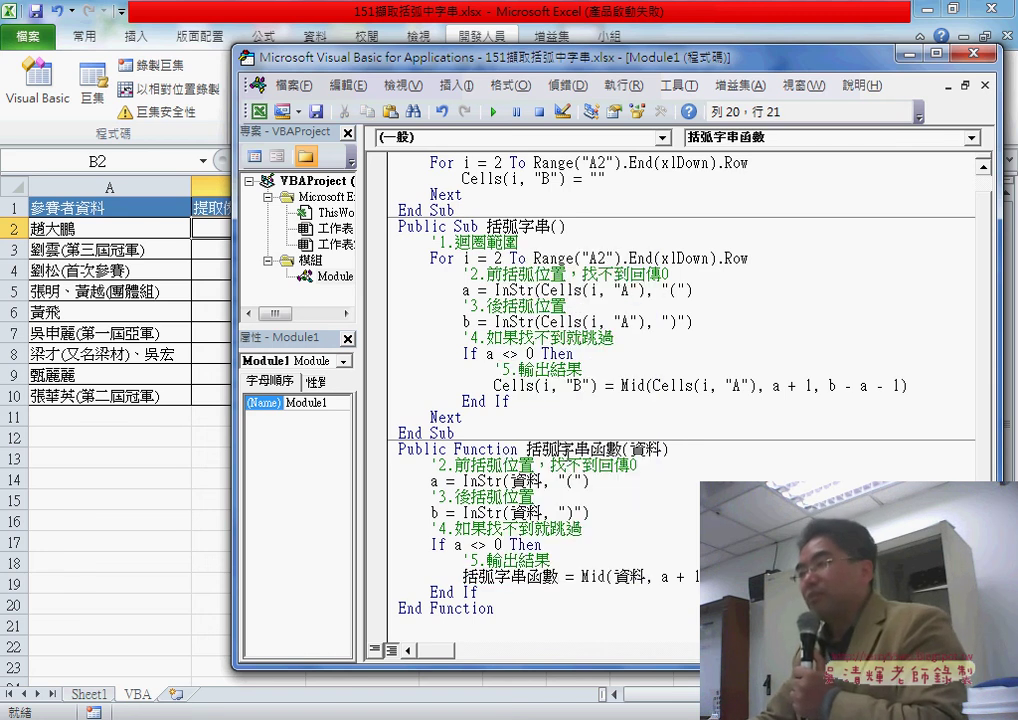
left_click_drag(492, 597, 385, 480)
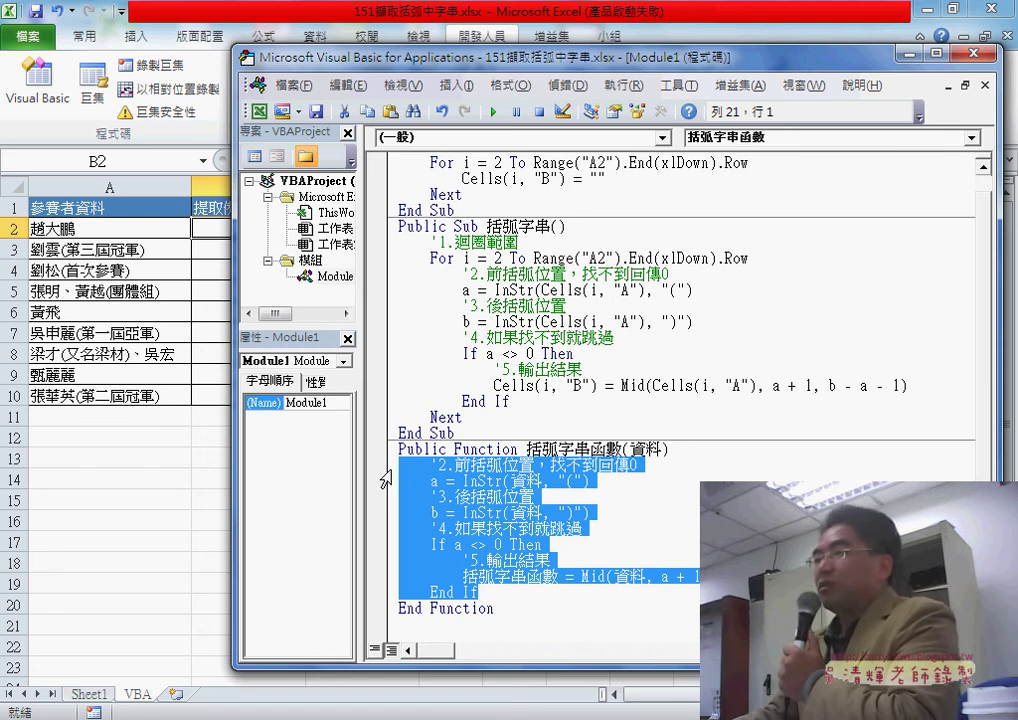
Re-enter =括弧字串函數(A2) in B2 and fill to B10, showing bracket text or 0
left_click(217, 231)
left_click(290, 160)
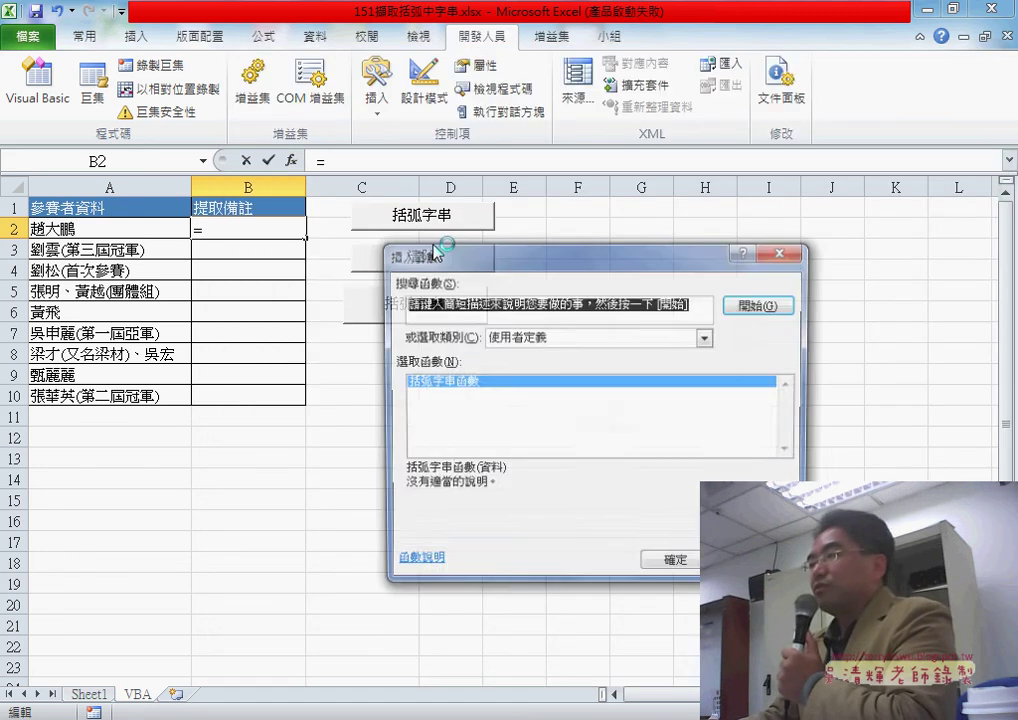
left_click(662, 564)
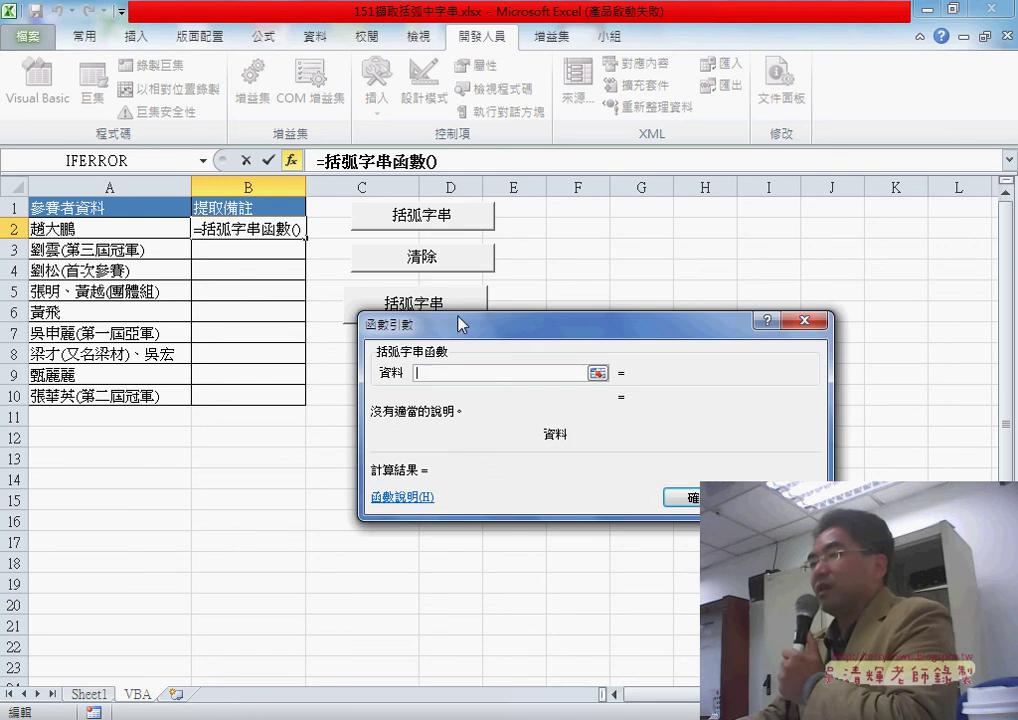
left_click(130, 230)
key("Return")
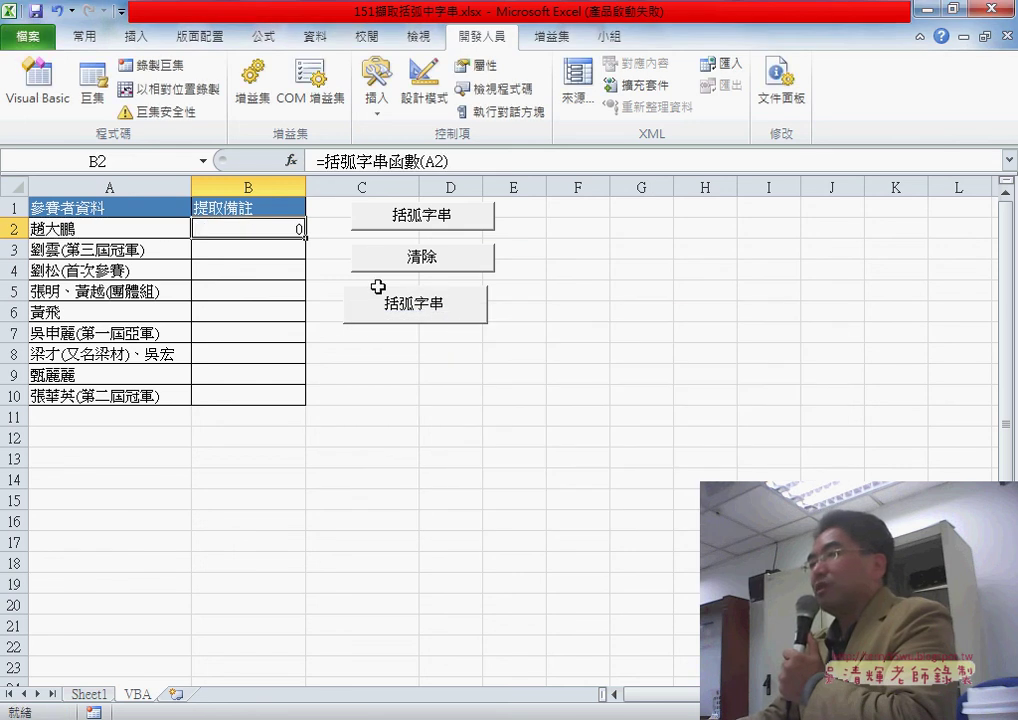
left_click_drag(307, 241, 307, 397)
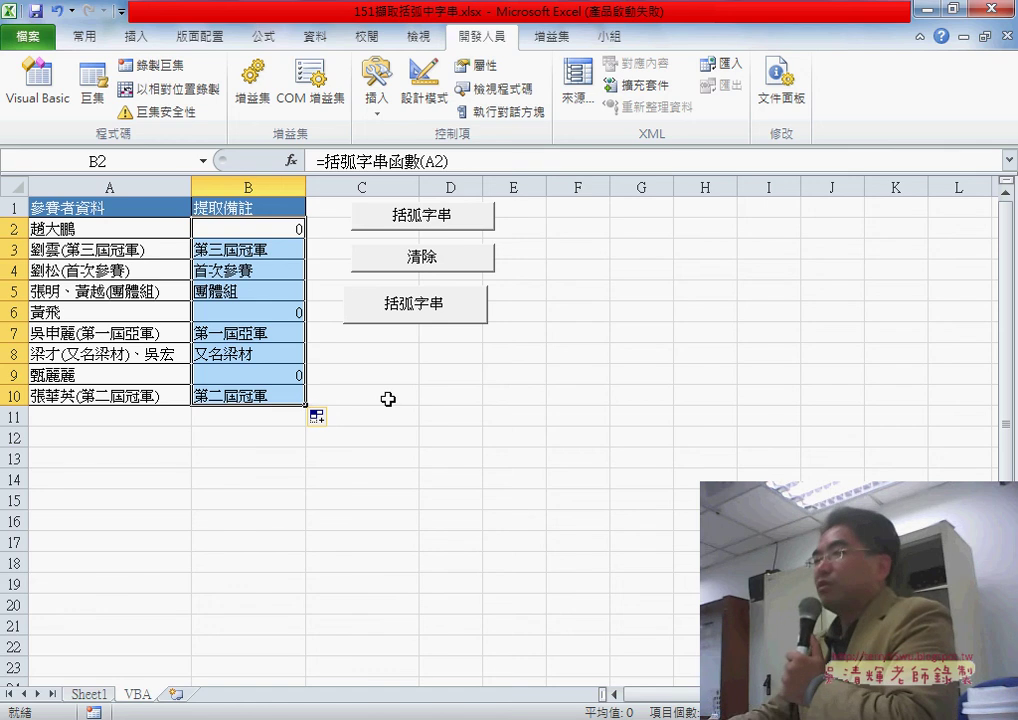
left_click(296, 230)
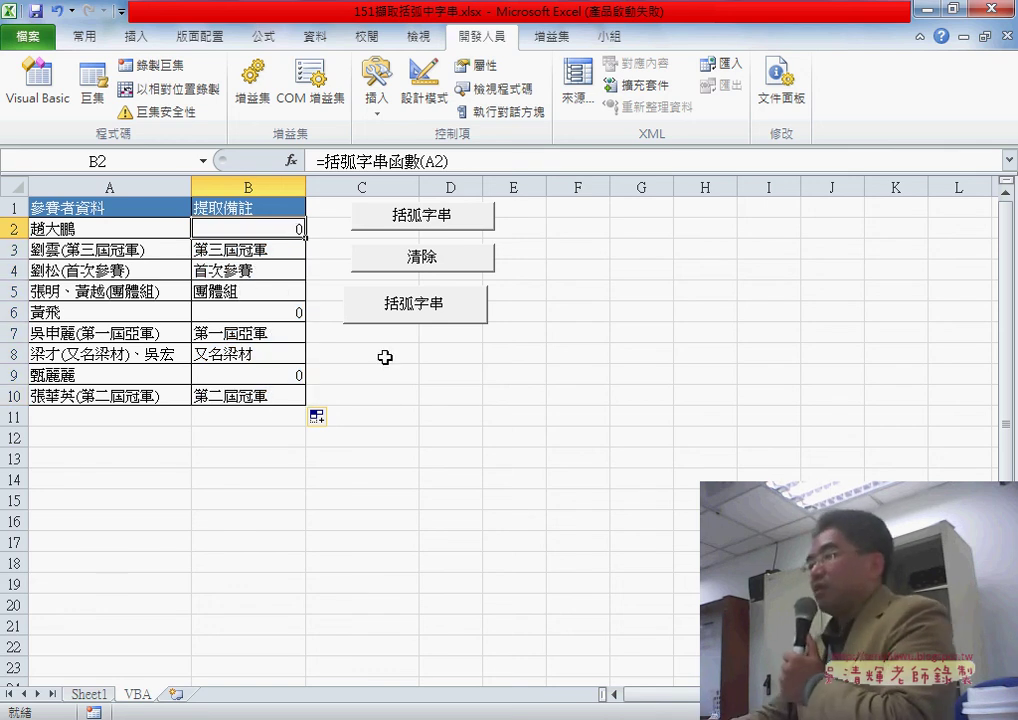
Return to the function code and highlight its name and the a <> 0 condition
key("alt+F11")
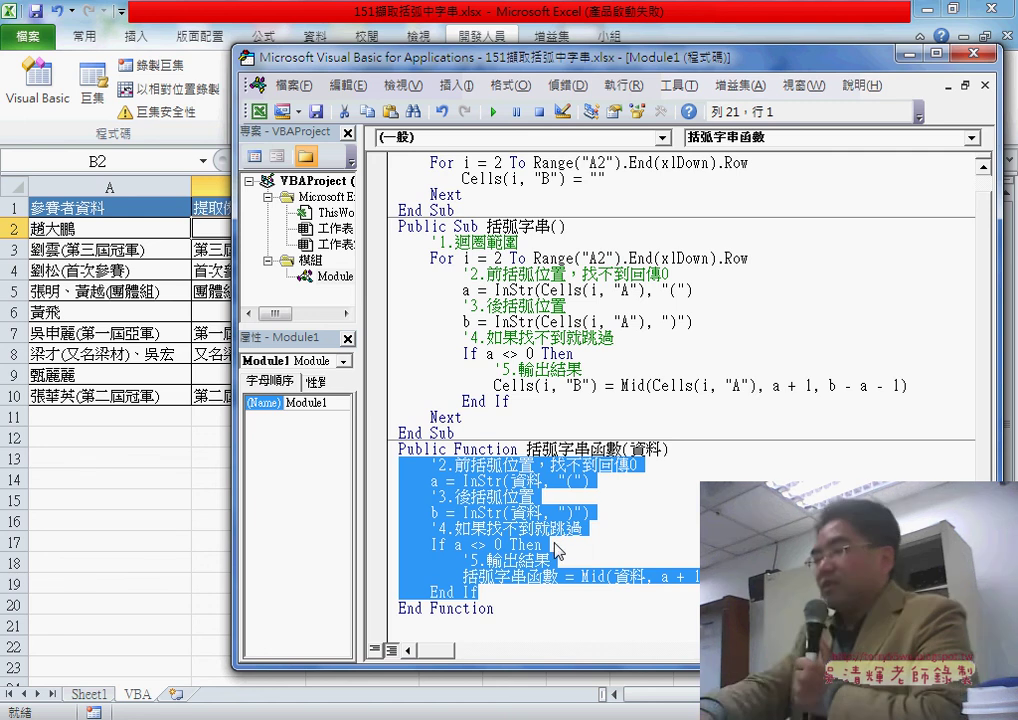
left_click(606, 577)
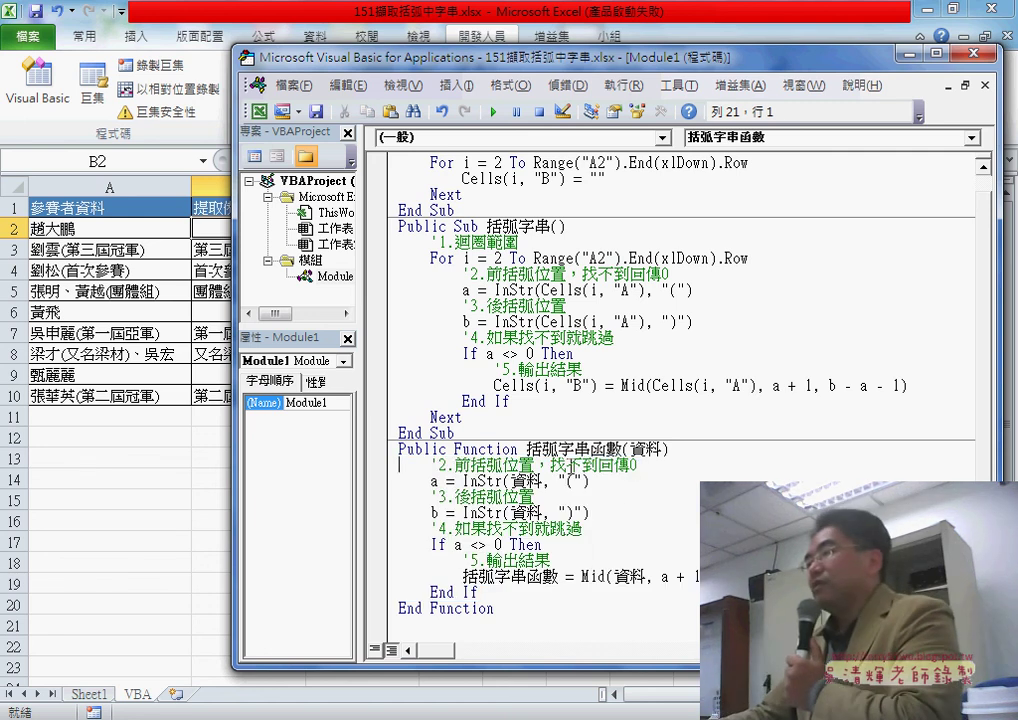
left_click_drag(527, 449, 620, 449)
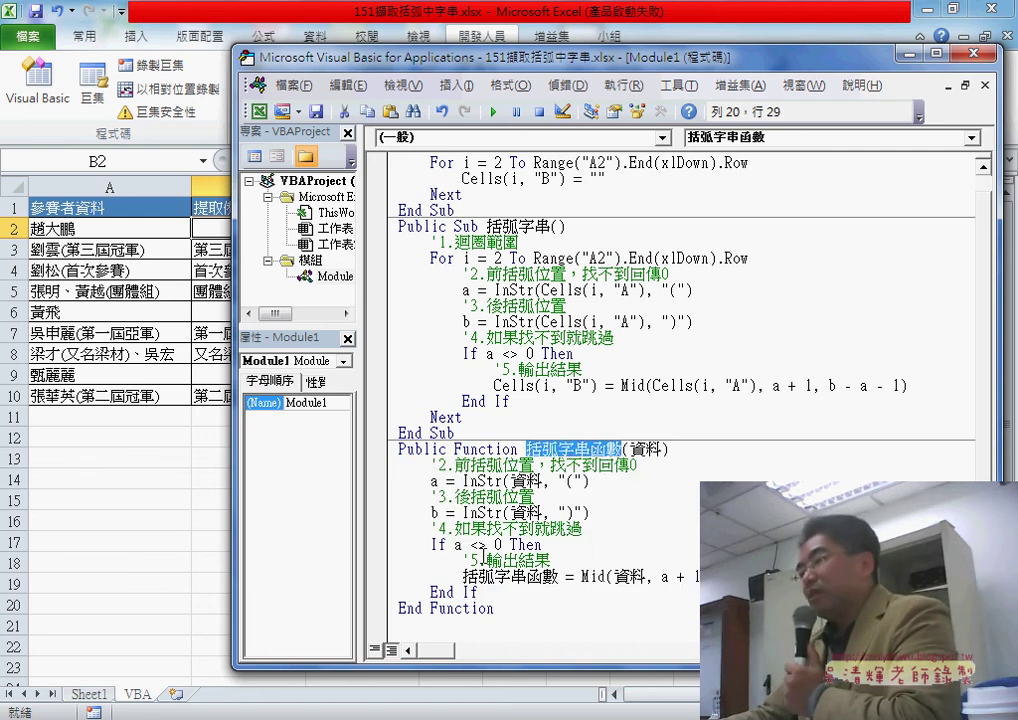
left_click_drag(455, 544, 508, 544)
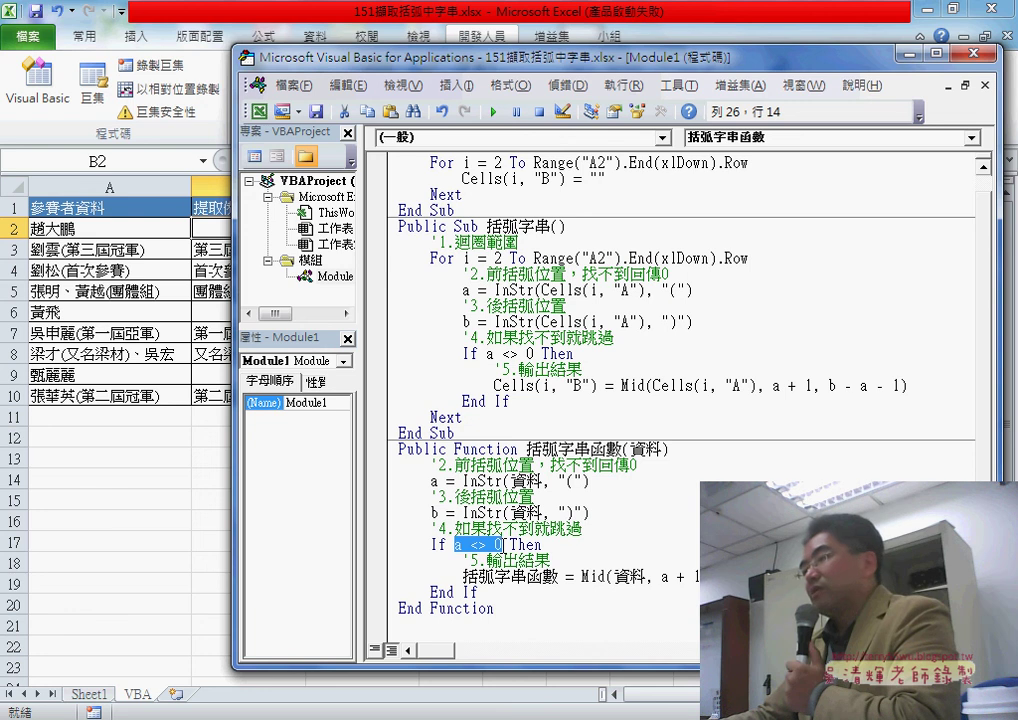
Add an Else line below the Mid result line, with an indented blank line under it
left_click(479, 577)
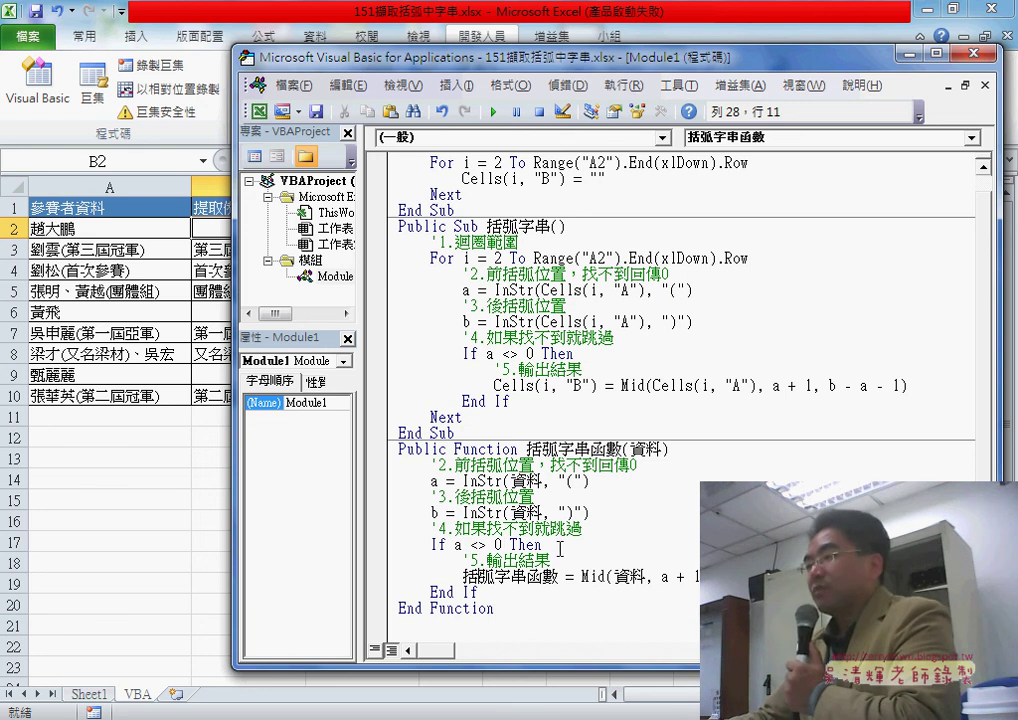
key("End")
key("Return")
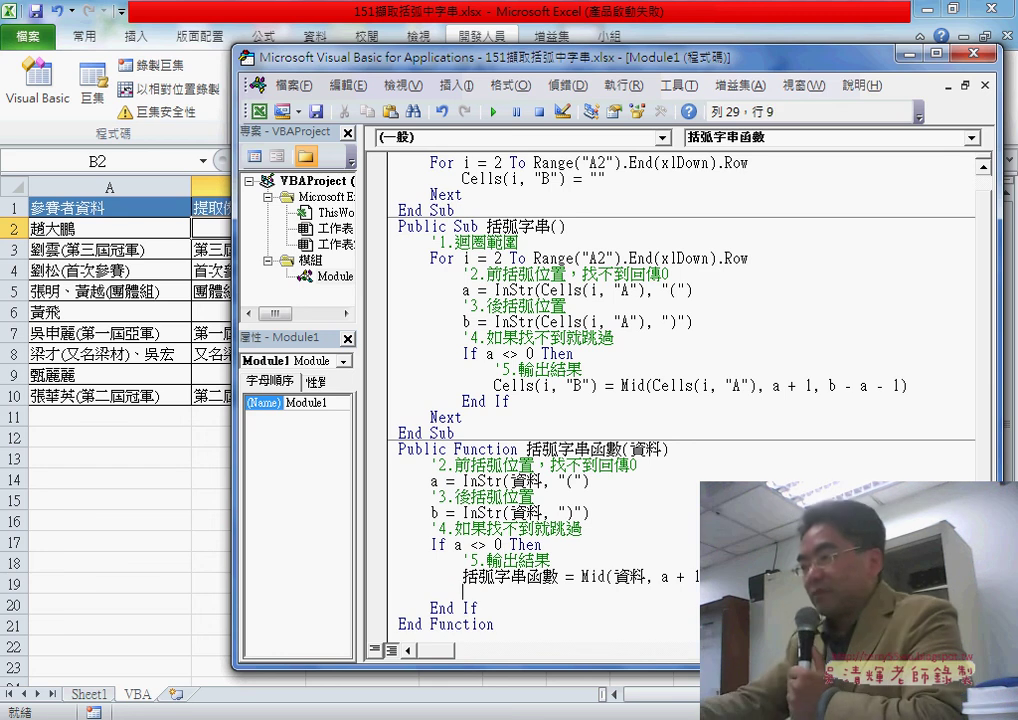
type("el")
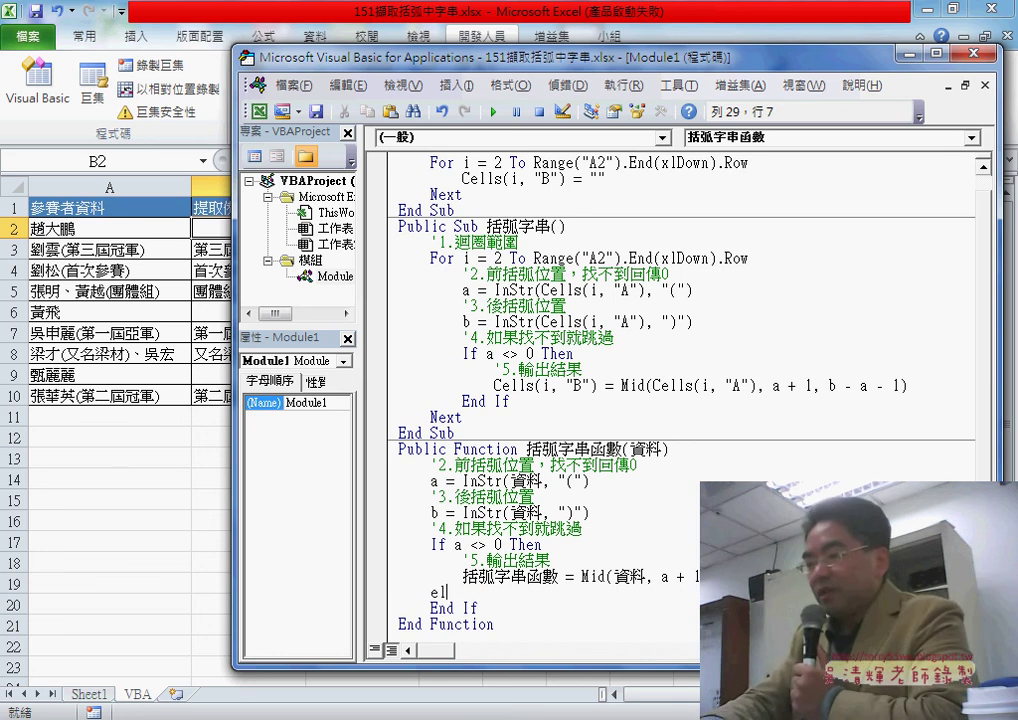
type("se")
key("Return")
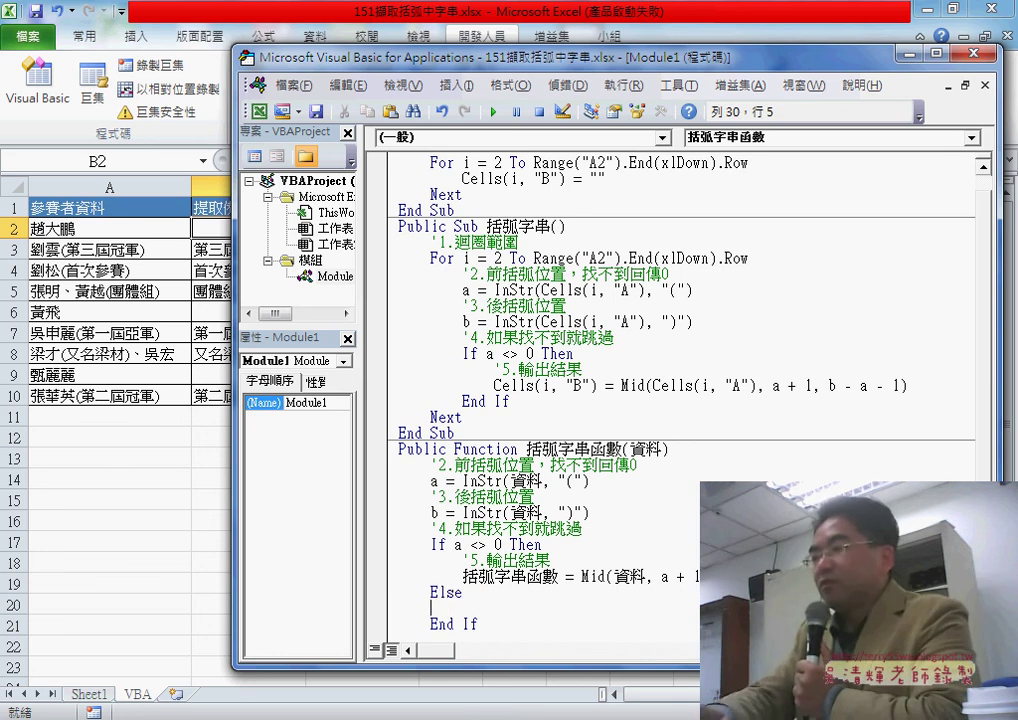
key("Tab")
scroll(552, 548, "down", 1)
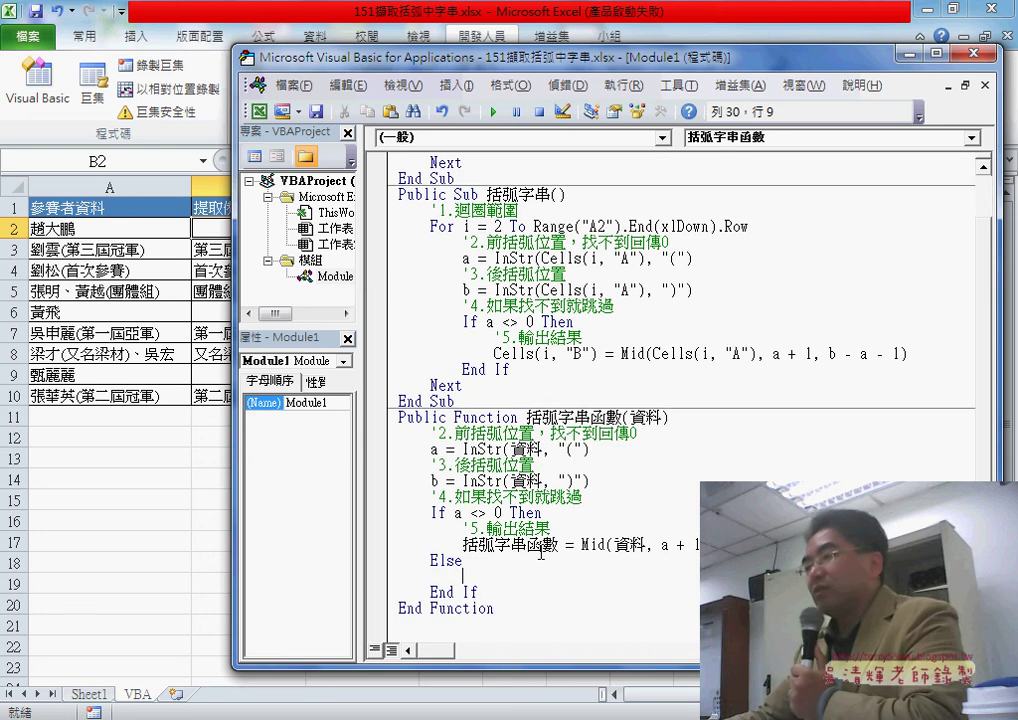
left_click_drag(457, 516, 503, 516)
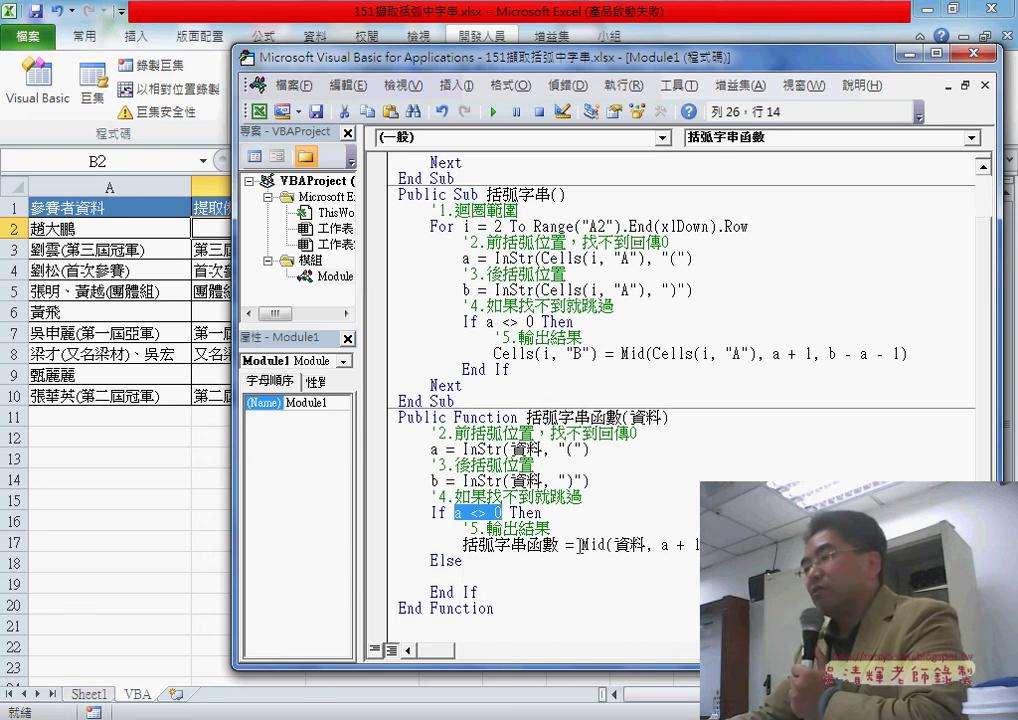
left_click(473, 578)
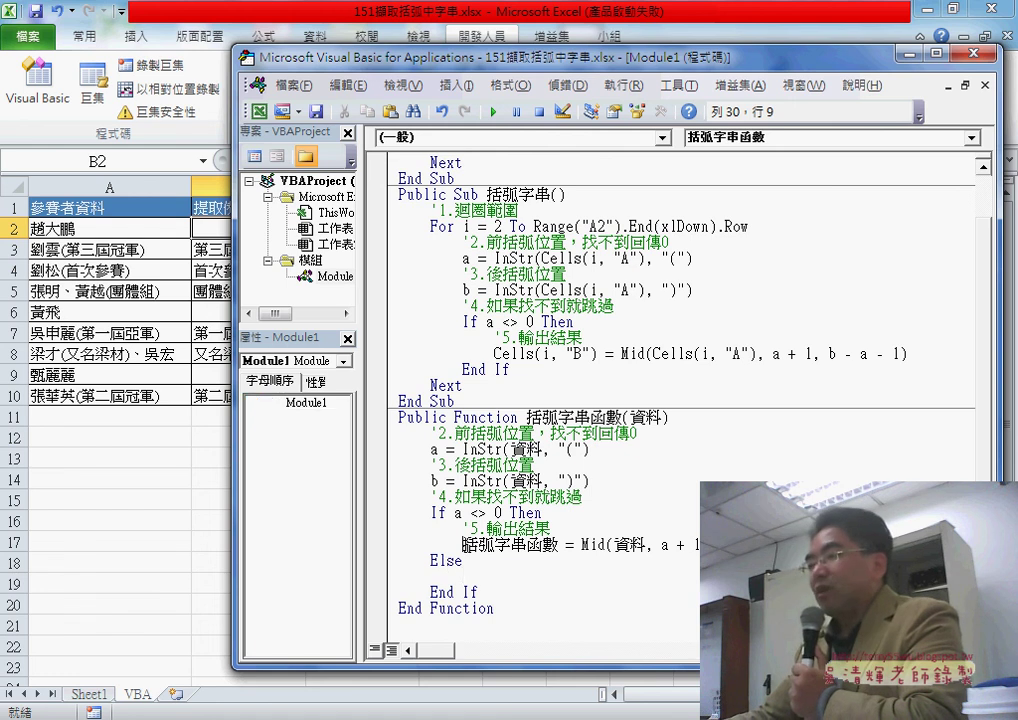
Write 括弧字串函數 = "" on the Else line so bracketless text returns blank
left_click_drag(463, 545, 573, 545)
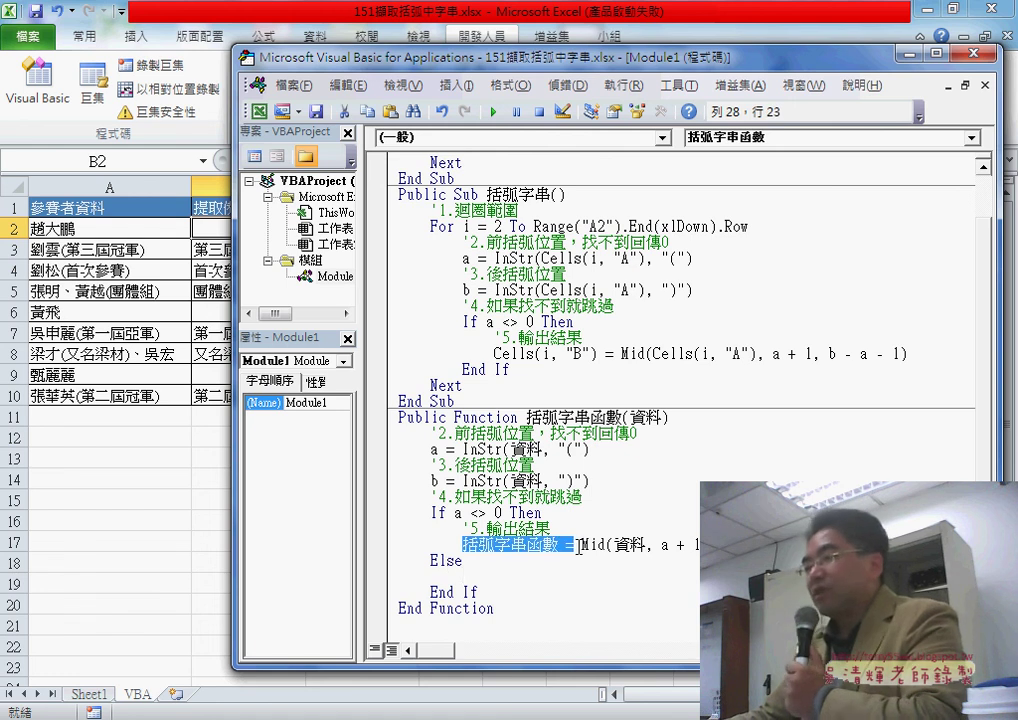
key("ctrl+c")
left_click(531, 578)
key("ctrl+v")
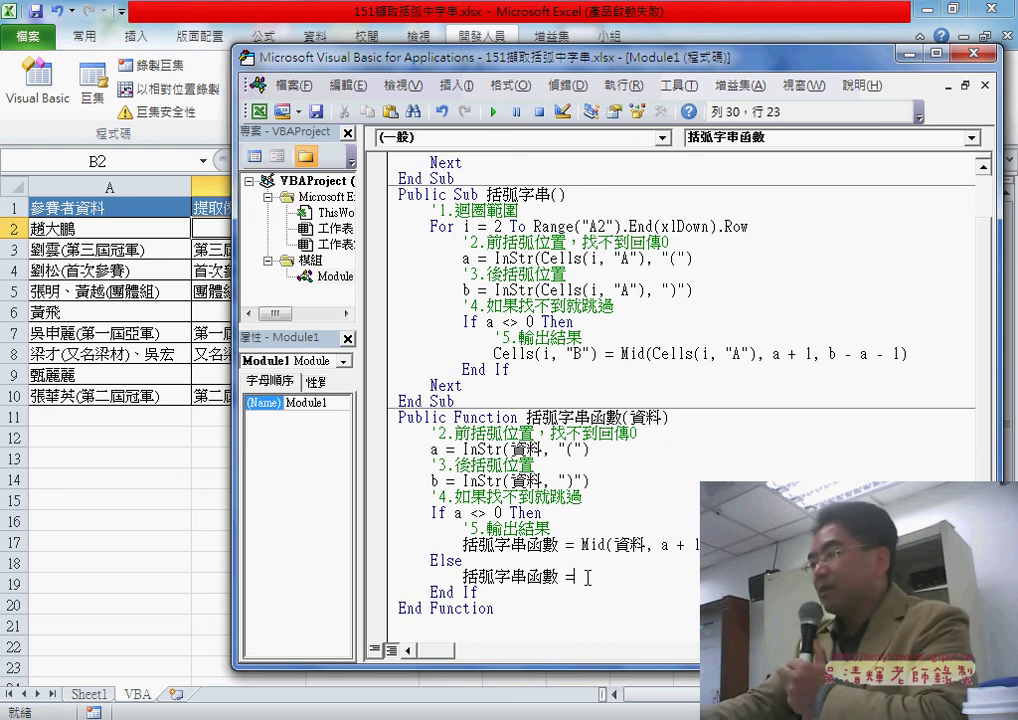
type("\"\"")
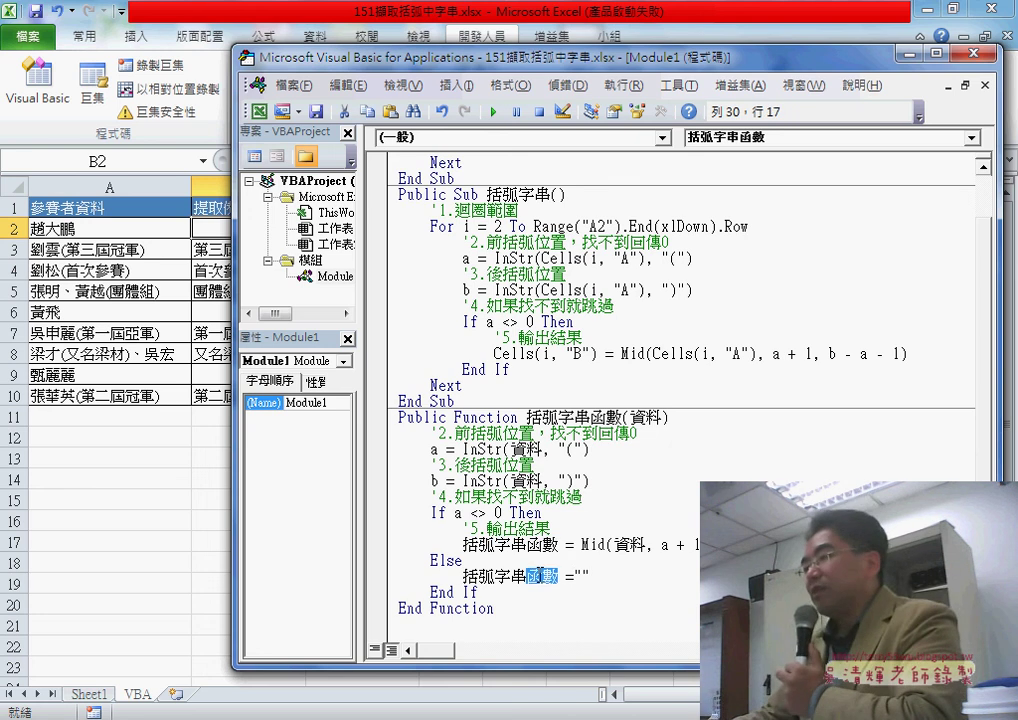
left_click_drag(559, 578, 463, 577)
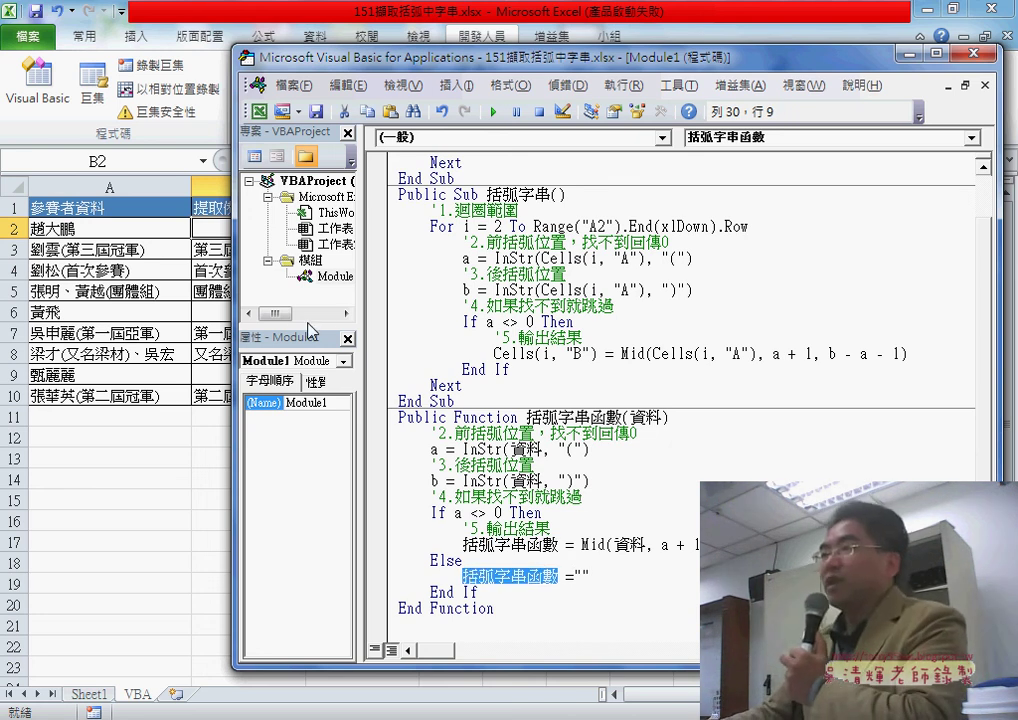
left_click_drag(359, 57, 378, 55)
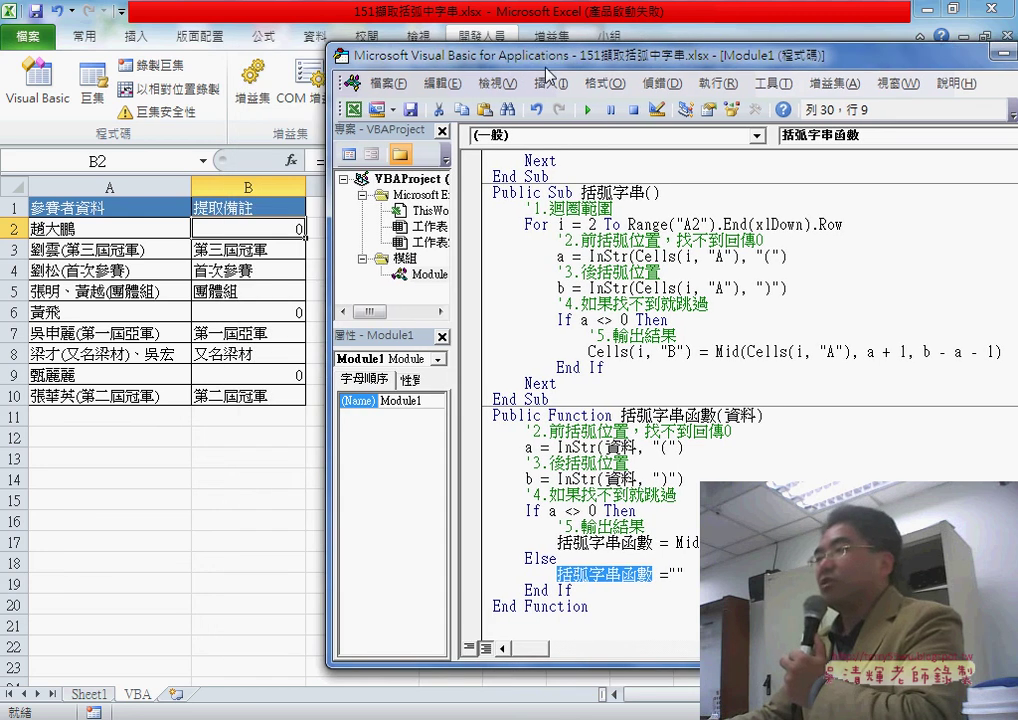
left_click_drag(470, 68, 588, 75)
Re-confirm the B2 formula so column B recalculates, leaving B2, B6 and B9 blank instead of 0
left_click(766, 533)
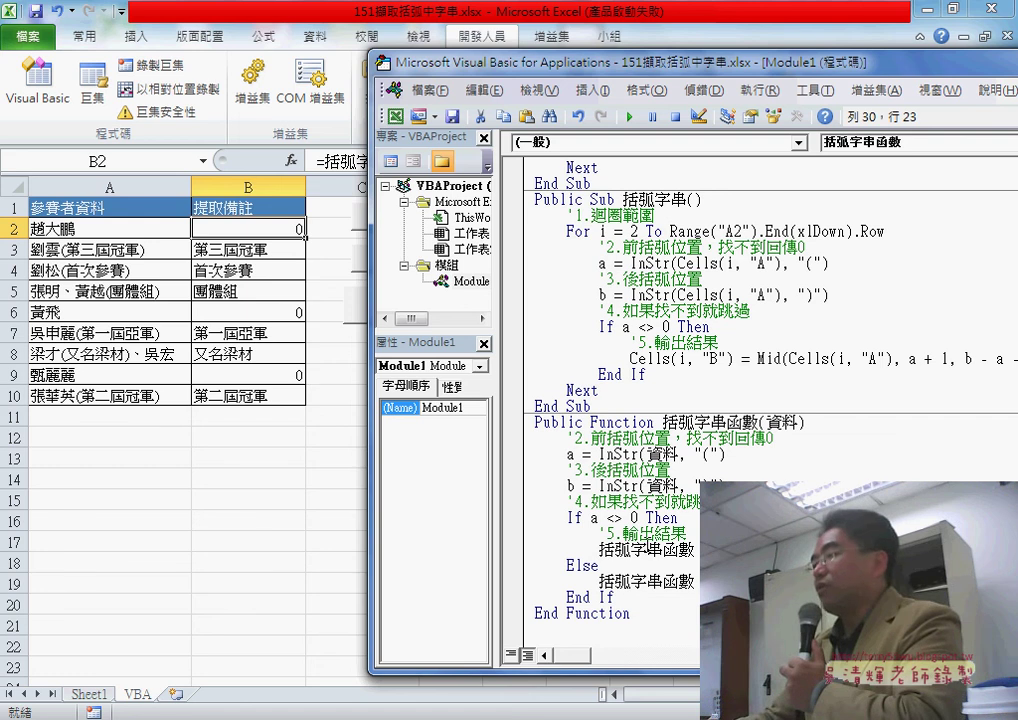
left_click(631, 549)
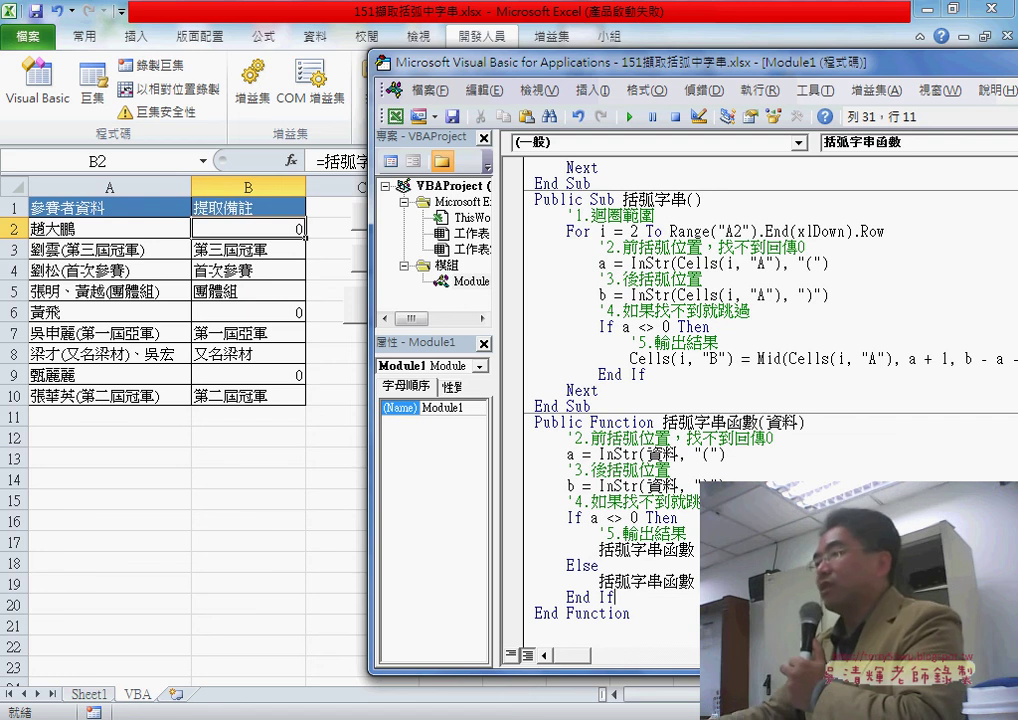
left_click(262, 423)
left_click(258, 231)
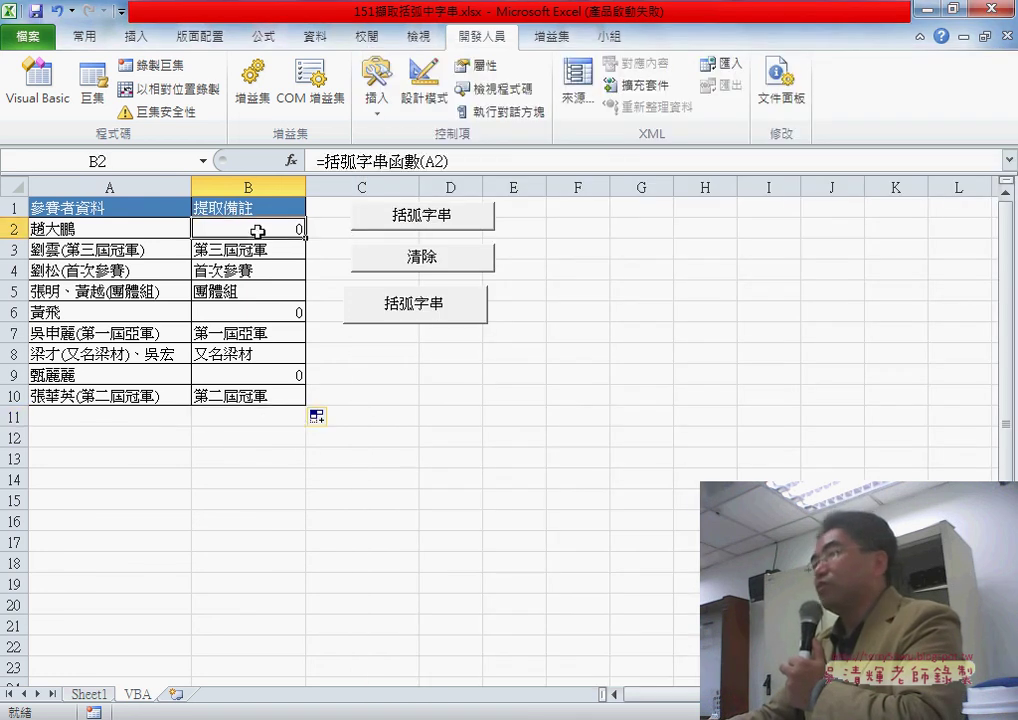
left_click(372, 160)
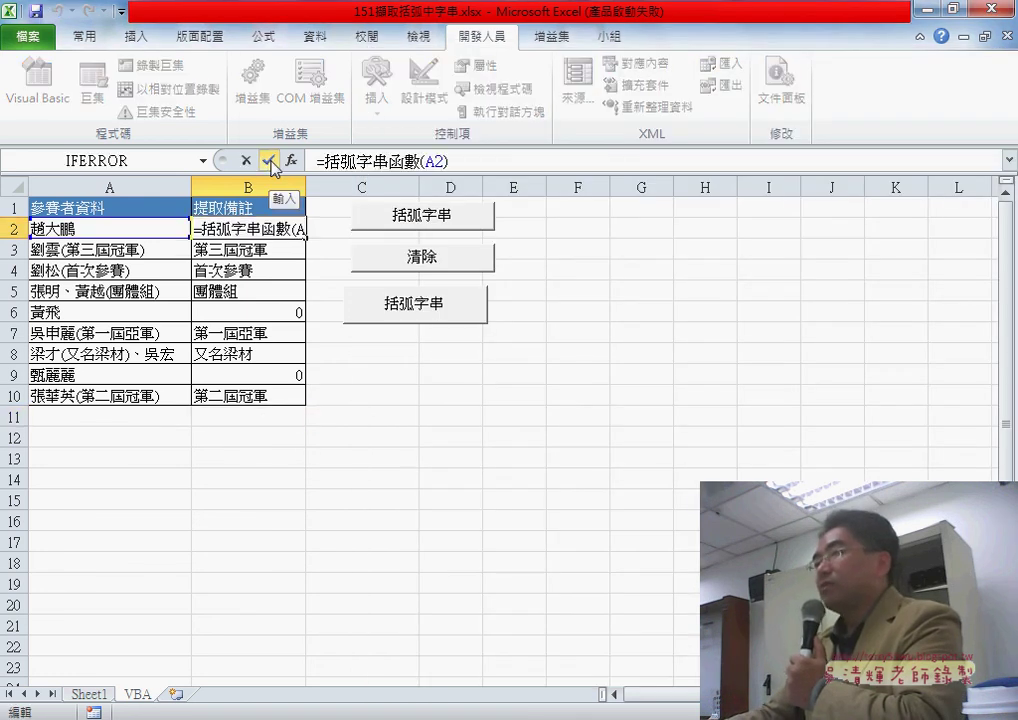
left_click(269, 160)
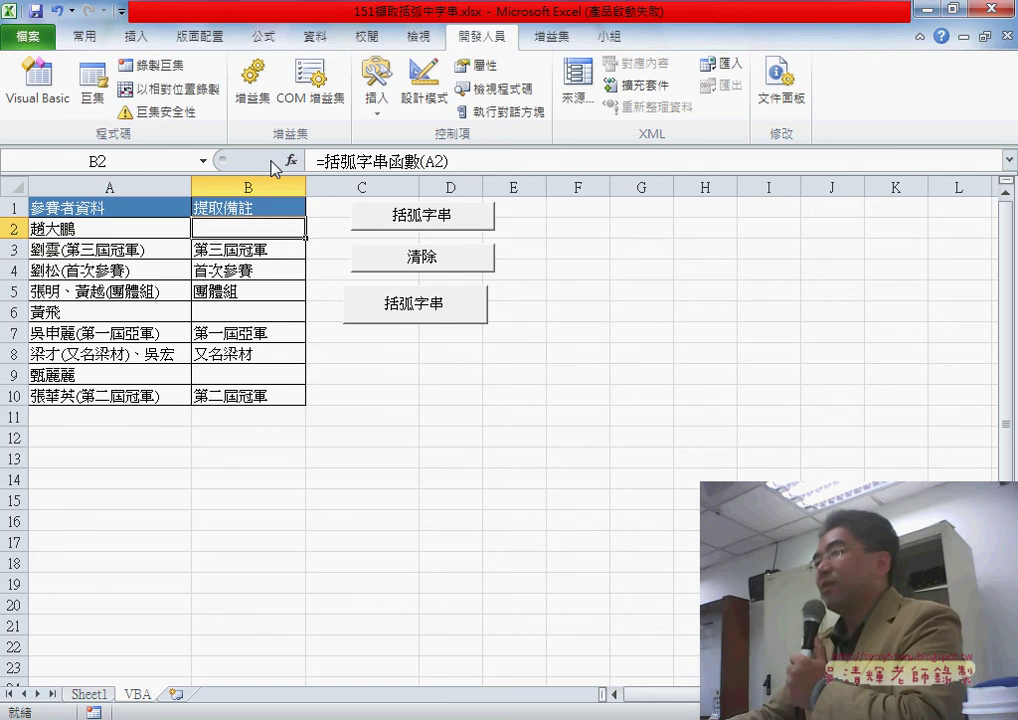
left_click(272, 310)
left_click(275, 373)
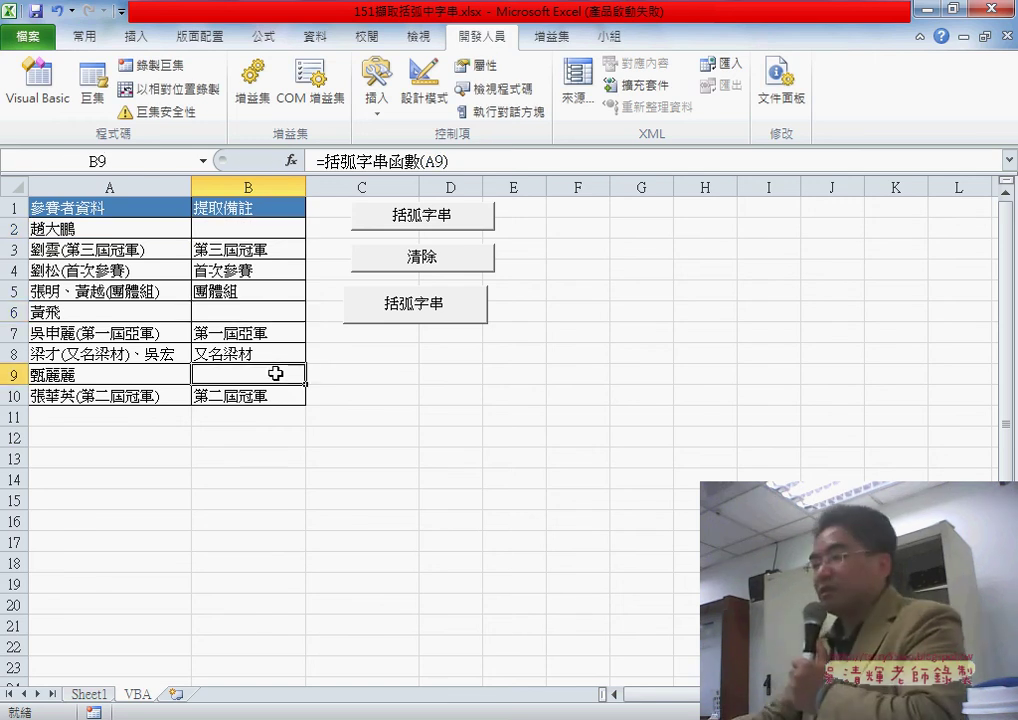
Switch back to the VBA editor with Alt+F11 and select the entire 括弧字串函數 function code
key("alt+F11")
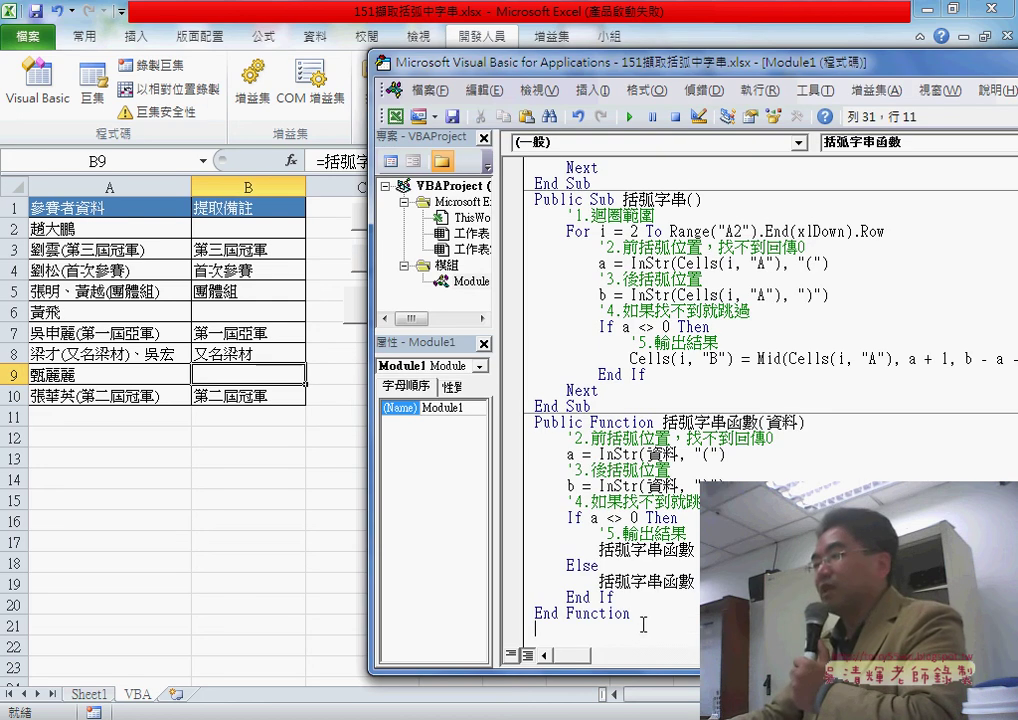
left_click_drag(643, 624, 524, 432)
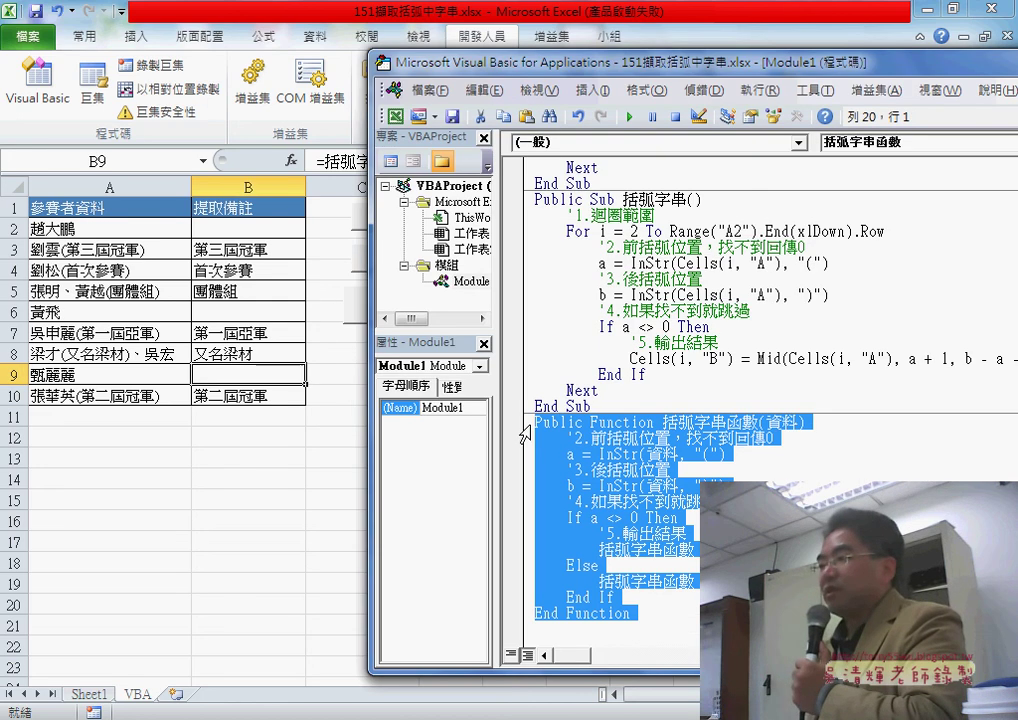